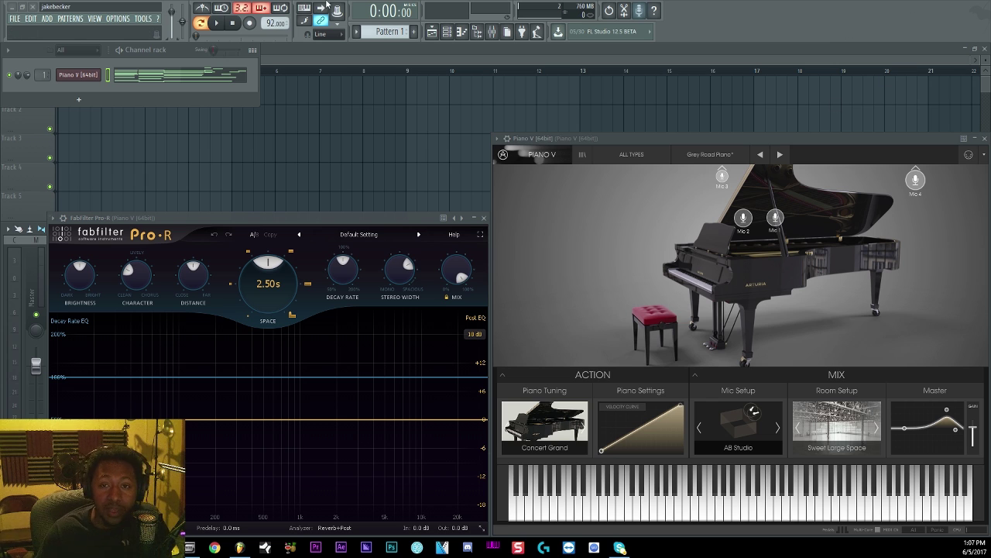
Switch the audio device to ASIO Link in the audio settings and test it with a short pattern playback
left_click(121, 19)
left_click(131, 48)
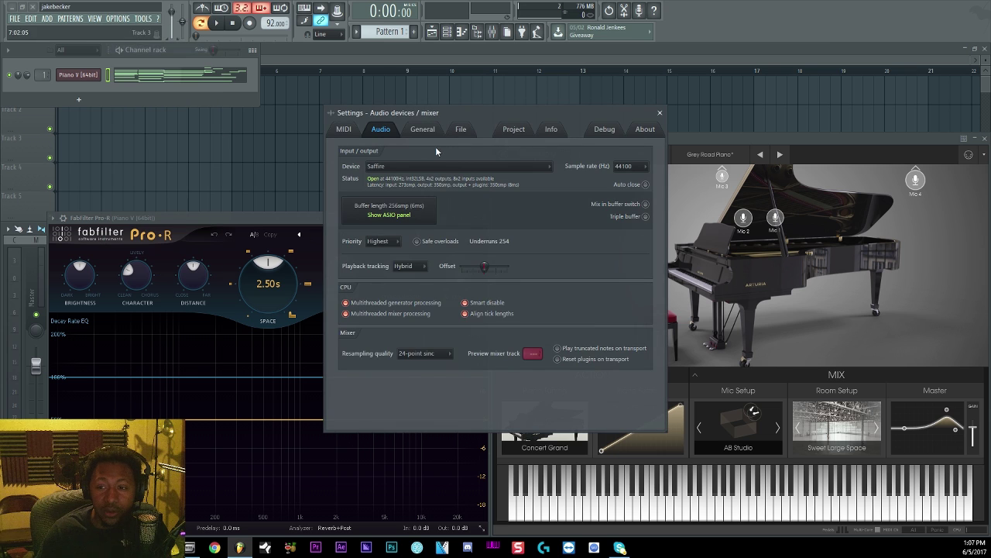
left_click(401, 167)
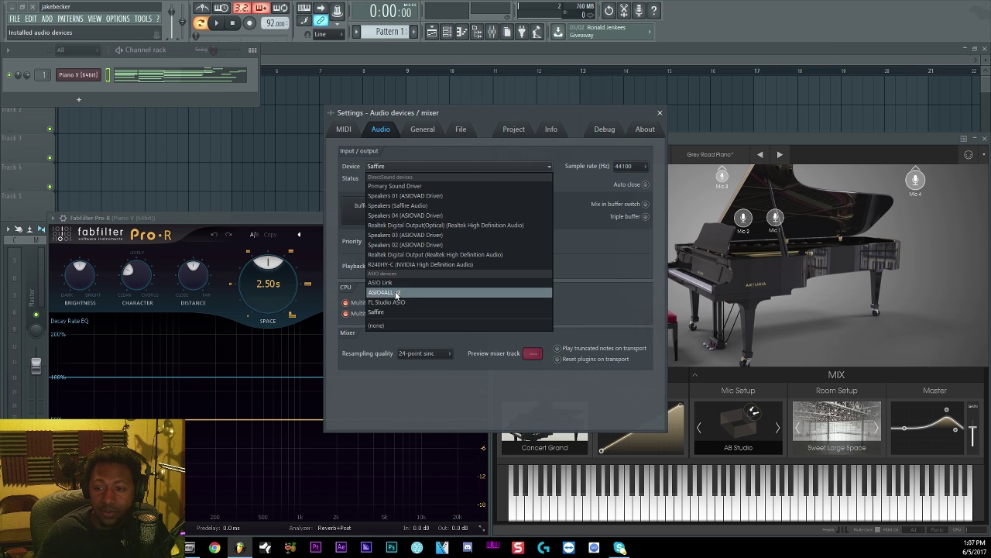
left_click(391, 282)
left_click(761, 210)
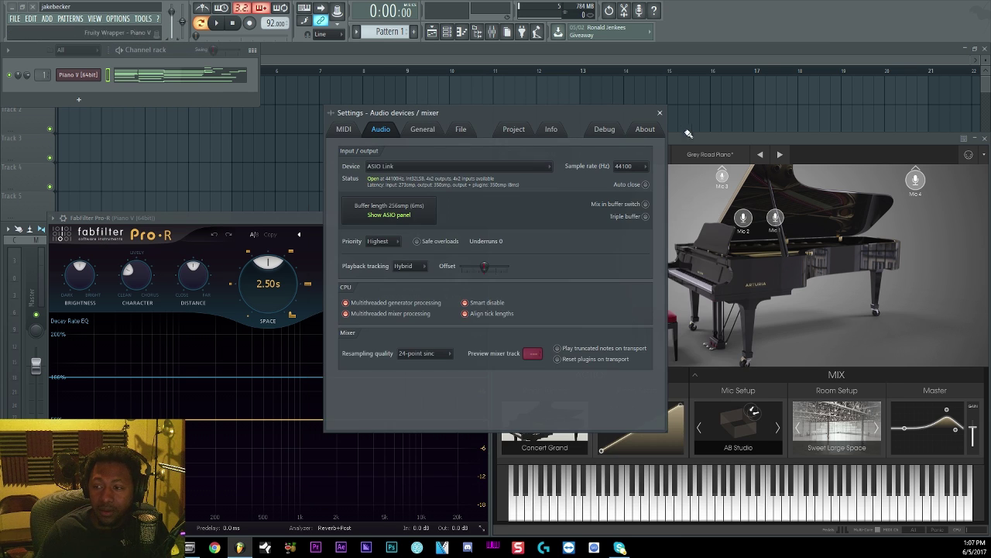
left_click(660, 114)
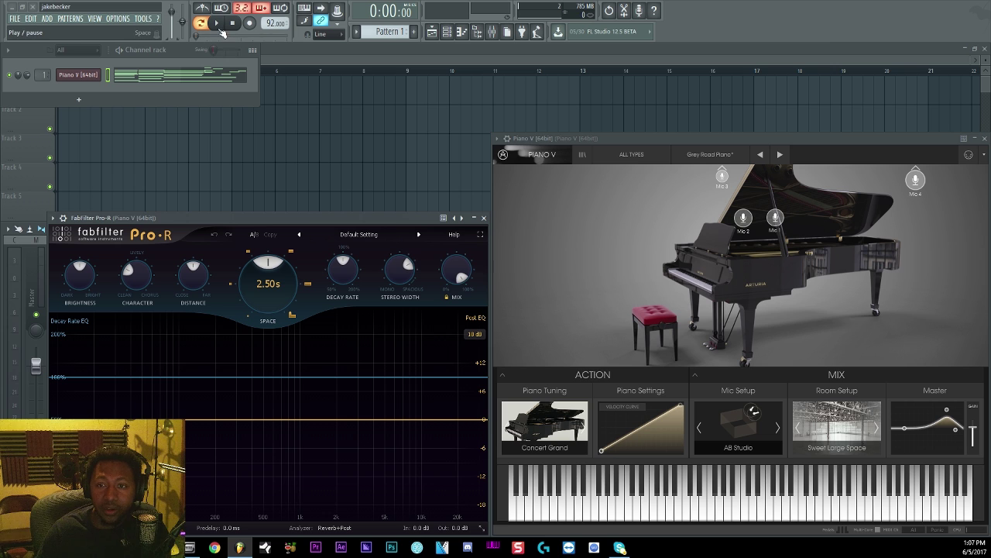
left_click(217, 24)
left_click(232, 23)
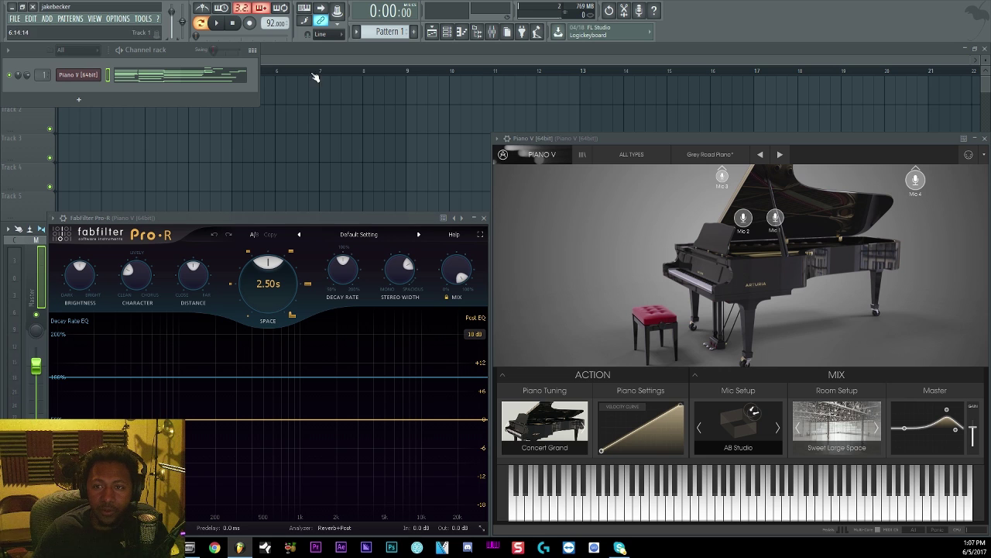
Inspect the Piano V insert's effect slots in the mixer, clearing the plugin windows aside and reopening Pro-R and Piano V
left_click(492, 32)
left_click(492, 31)
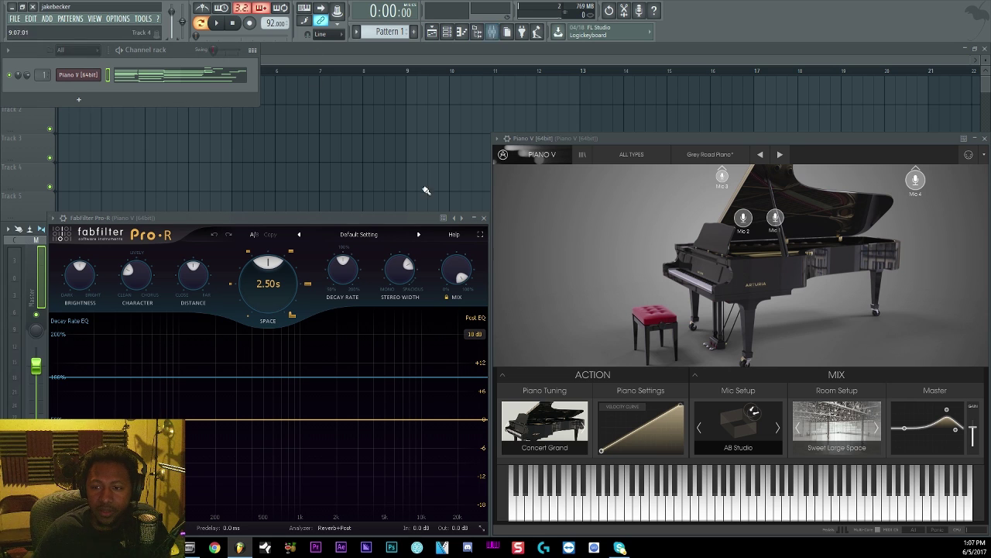
left_click(483, 218)
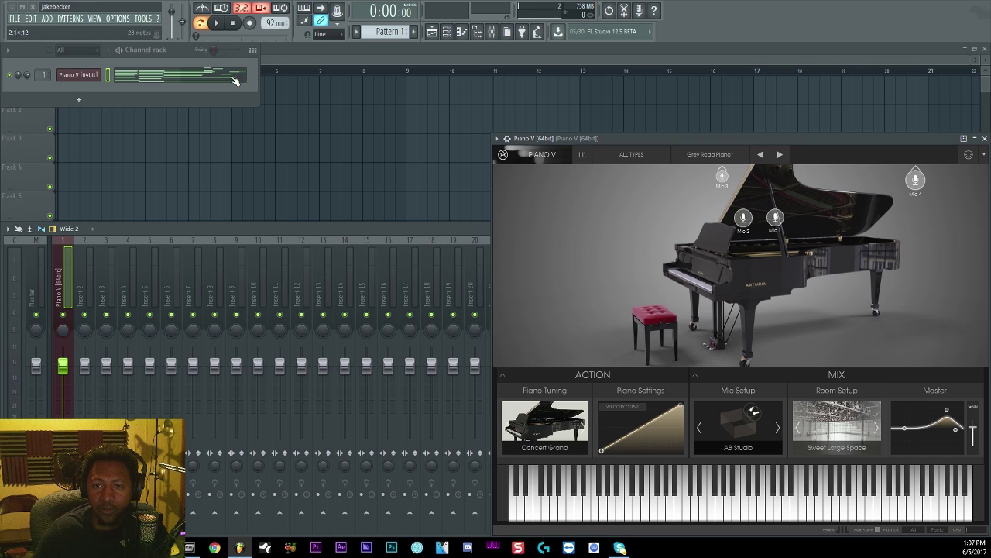
left_click(492, 31)
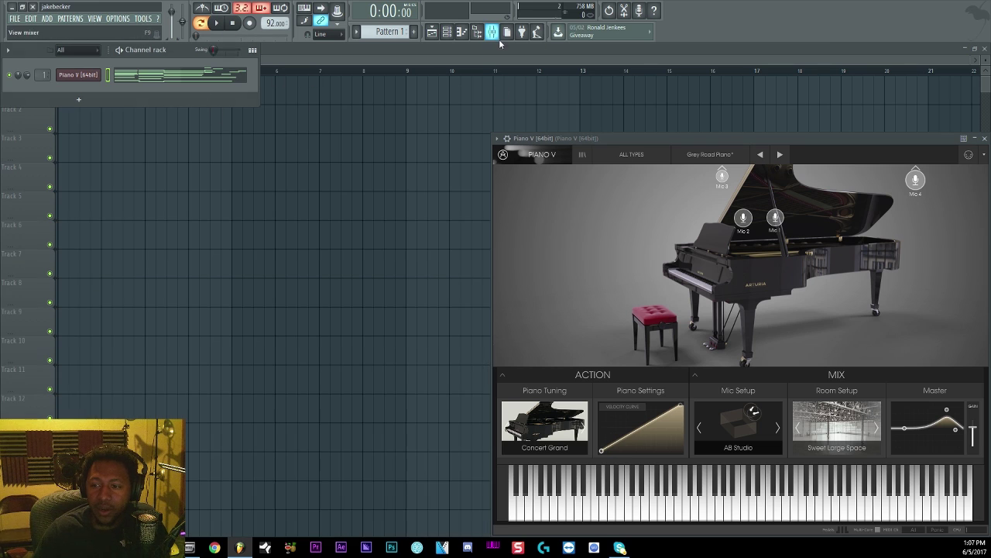
left_click(493, 32)
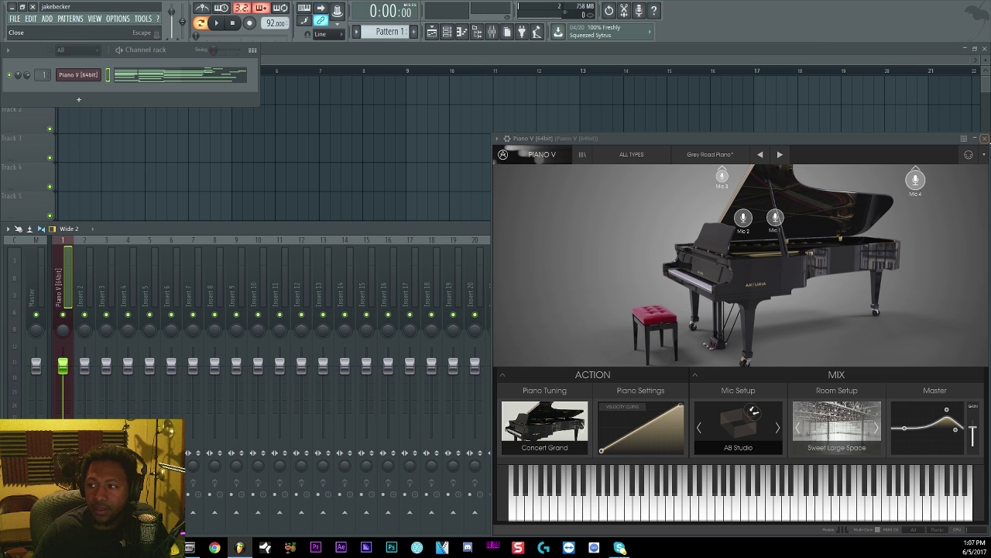
left_click(985, 138)
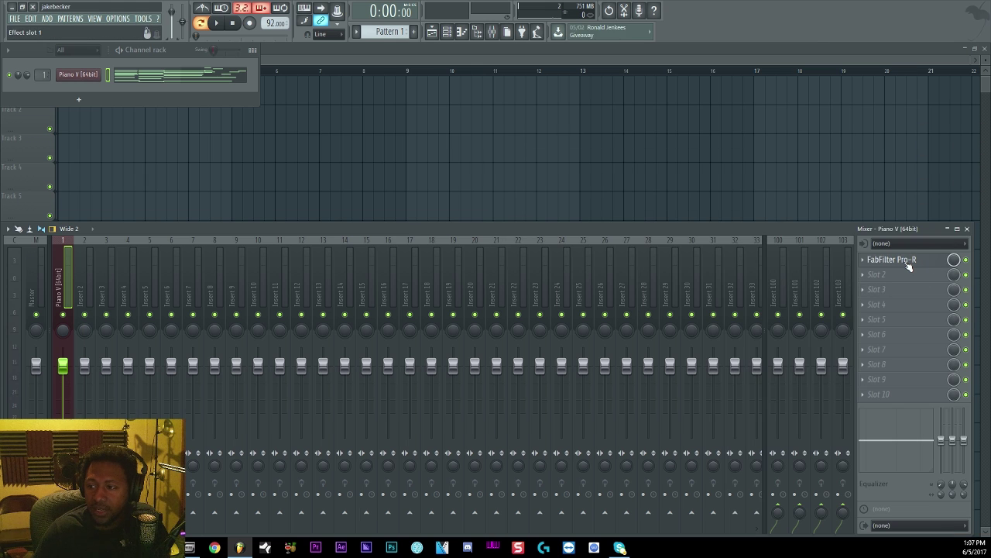
left_click(906, 261)
left_click(78, 75)
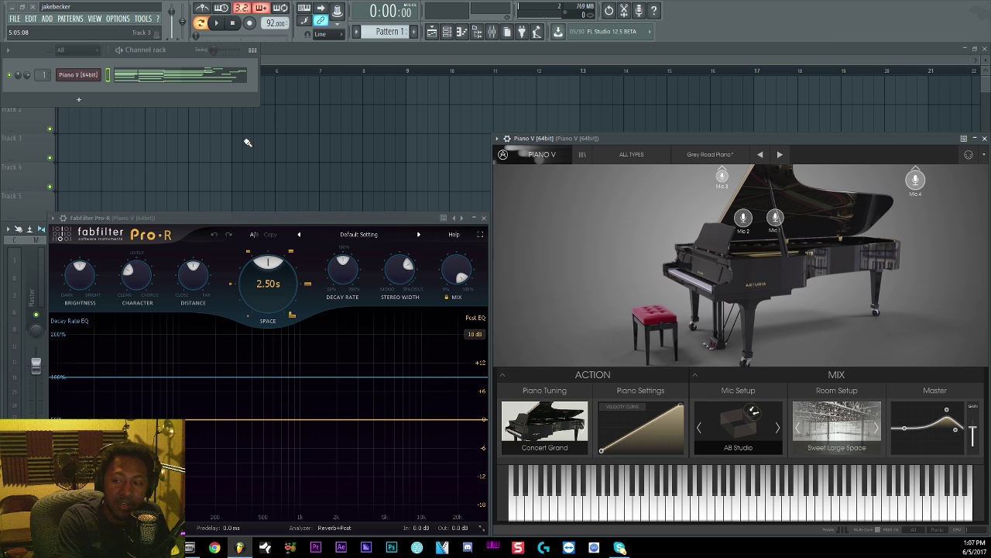
View Piano V's expanded Mix settings, collapse them, and audition Pattern 1
left_click(808, 380)
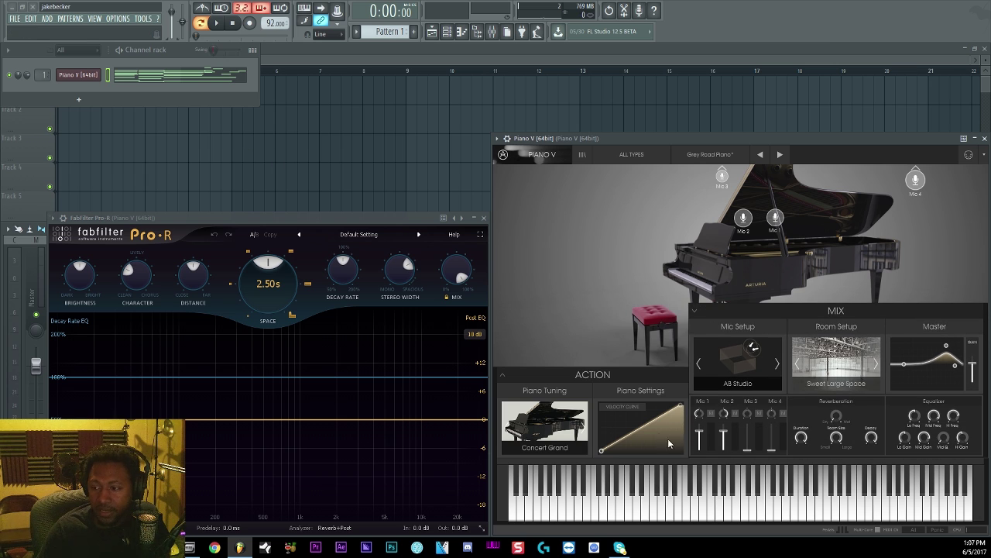
left_click(740, 312)
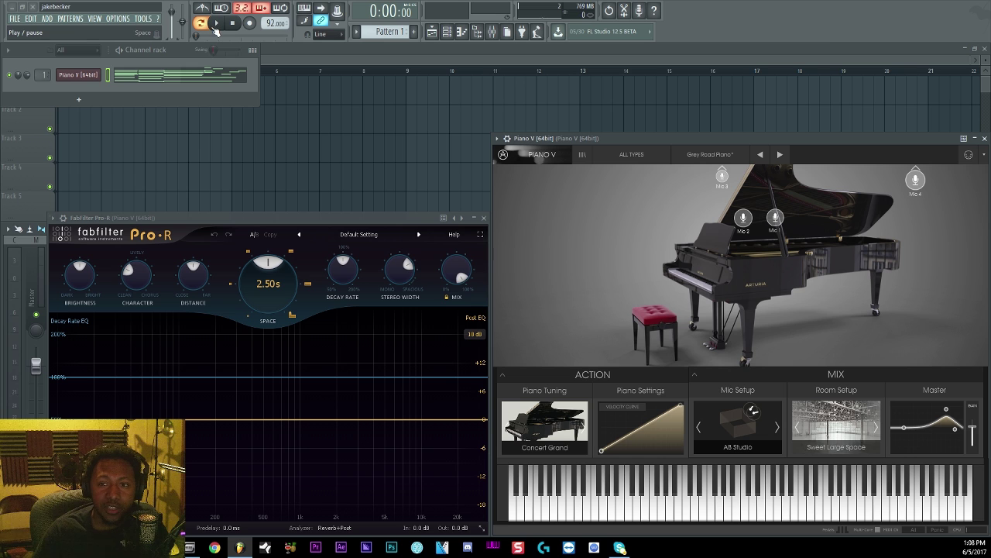
left_click(216, 23)
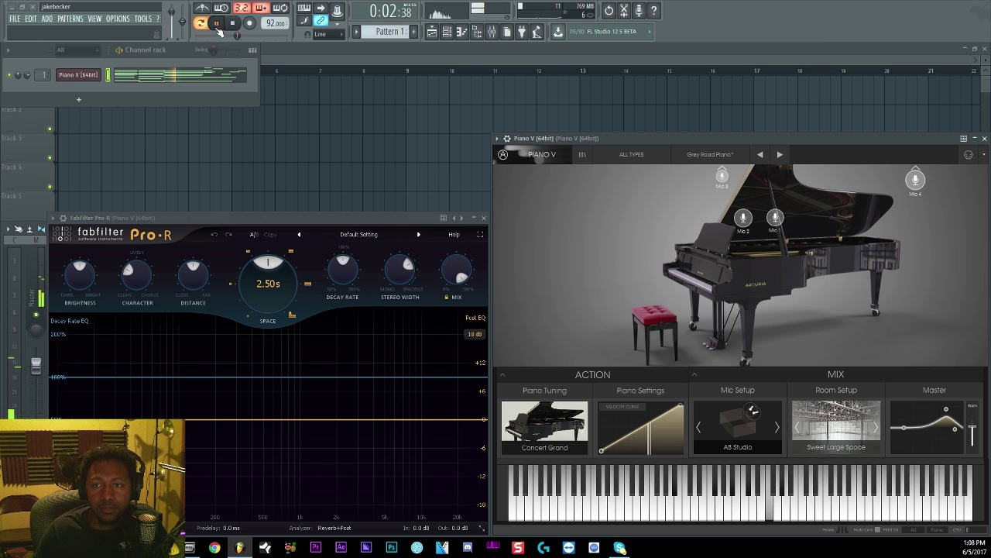
left_click(234, 24)
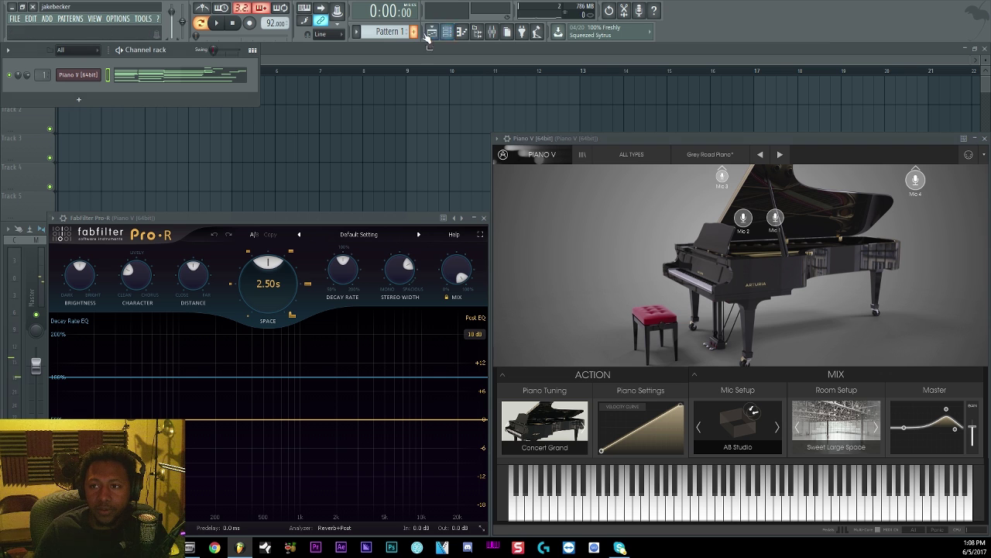
Show the file browser and look through the MIDI loops in the Cool December Sylenth1 Bank folder
left_click(479, 33)
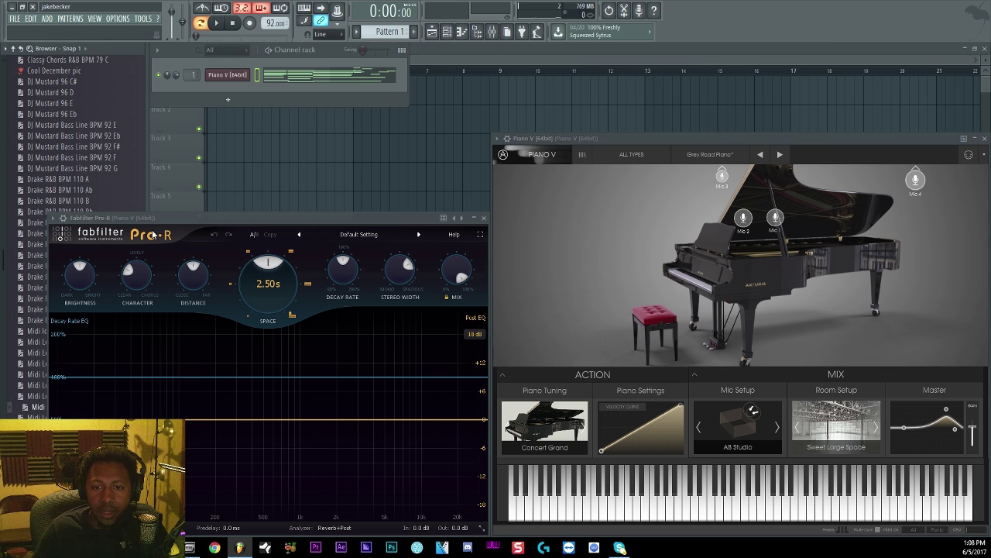
left_click_drag(169, 218, 436, 222)
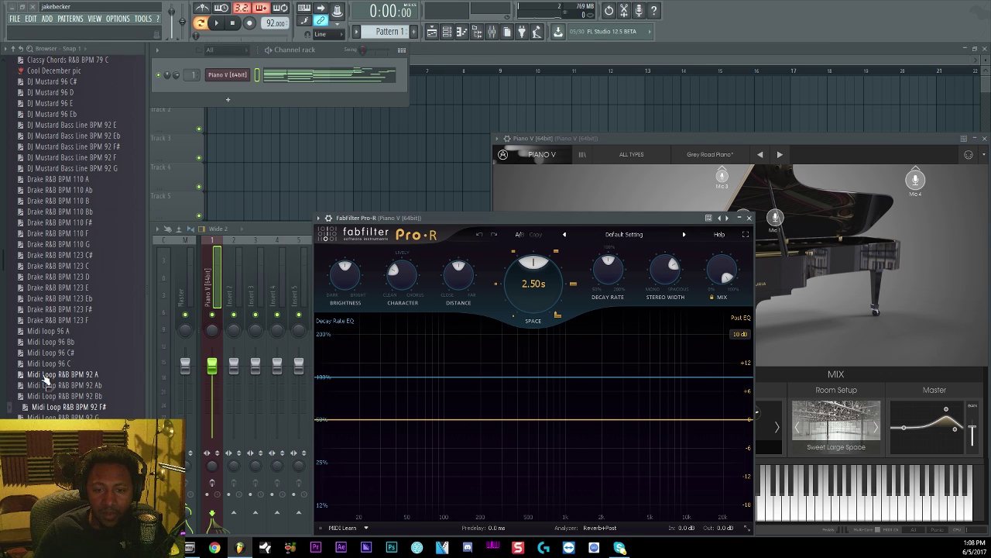
left_click_drag(44, 378, 225, 87)
left_click_drag(409, 218, 148, 219)
scroll(69, 137, "up", 4)
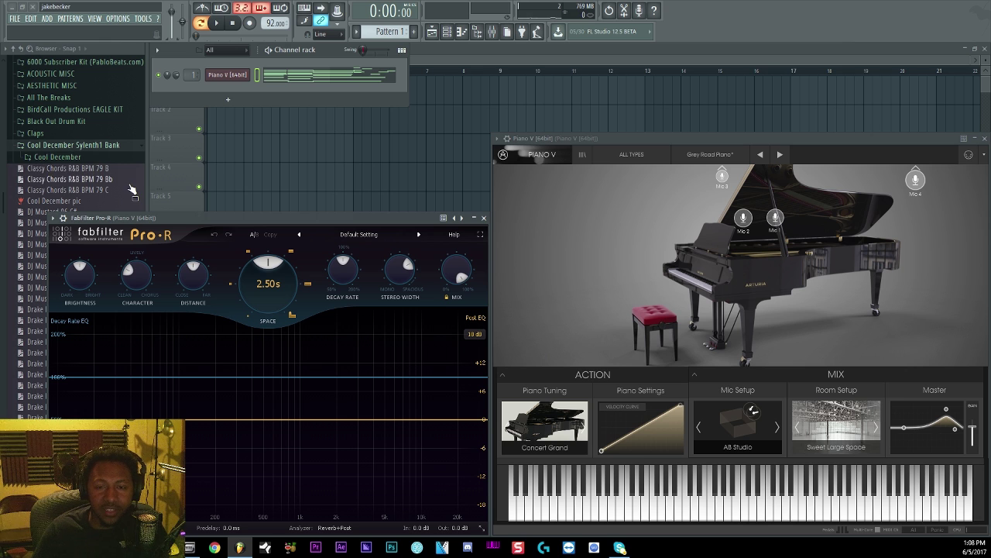
scroll(133, 189, "down", 4)
scroll(133, 188, "up", 4)
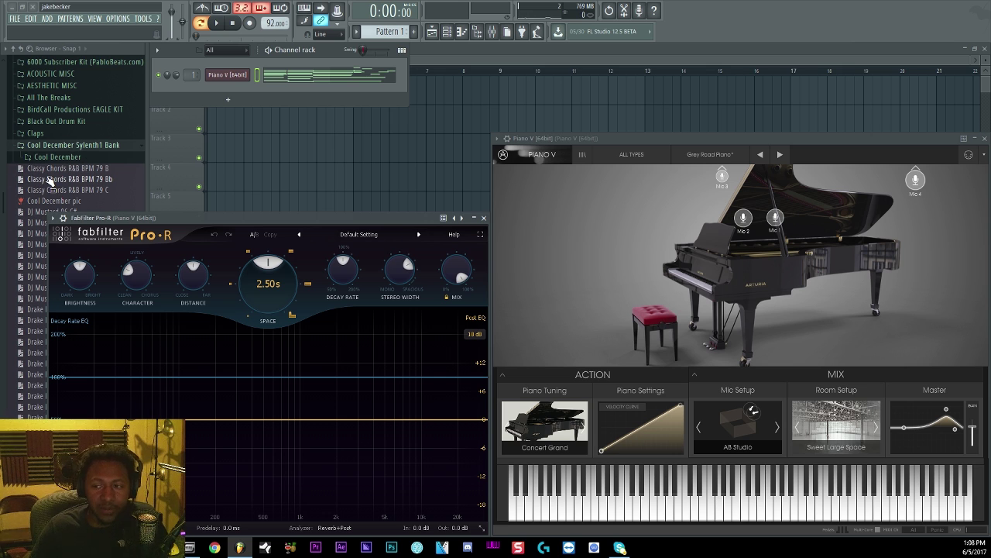
left_click_drag(50, 180, 61, 198)
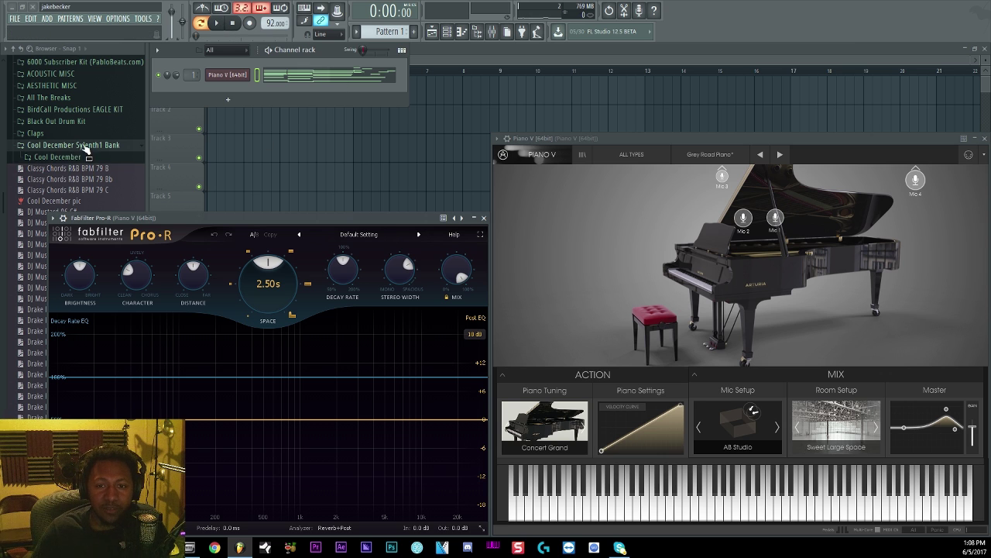
scroll(110, 161, "down", 3)
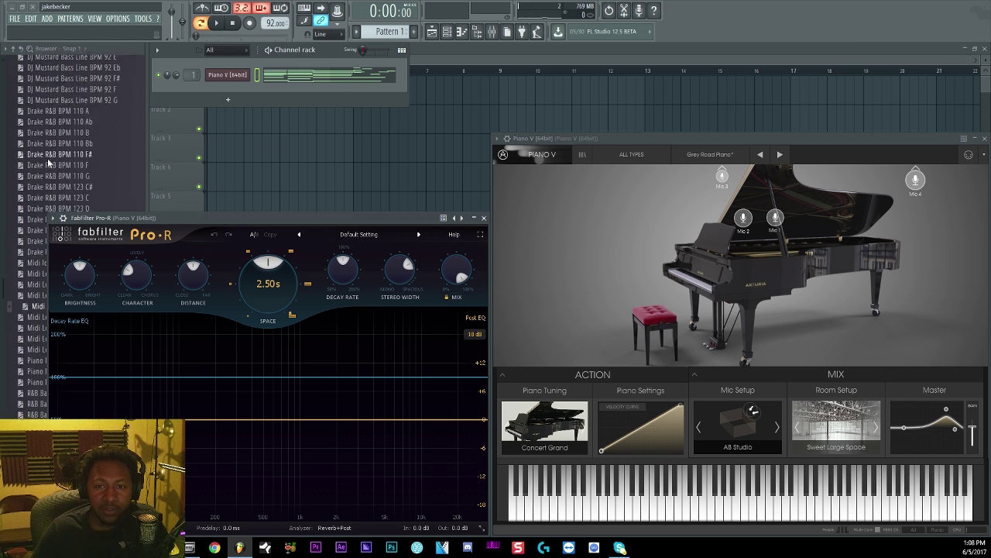
Listen to the piano pattern again, stop playback, and hide the file browser
key("space")
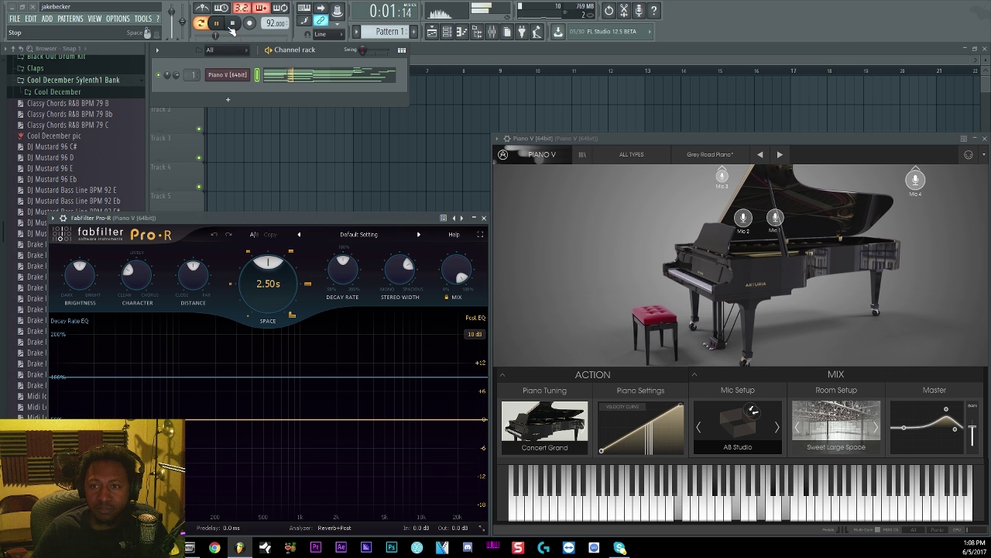
scroll(128, 162, "down", 3)
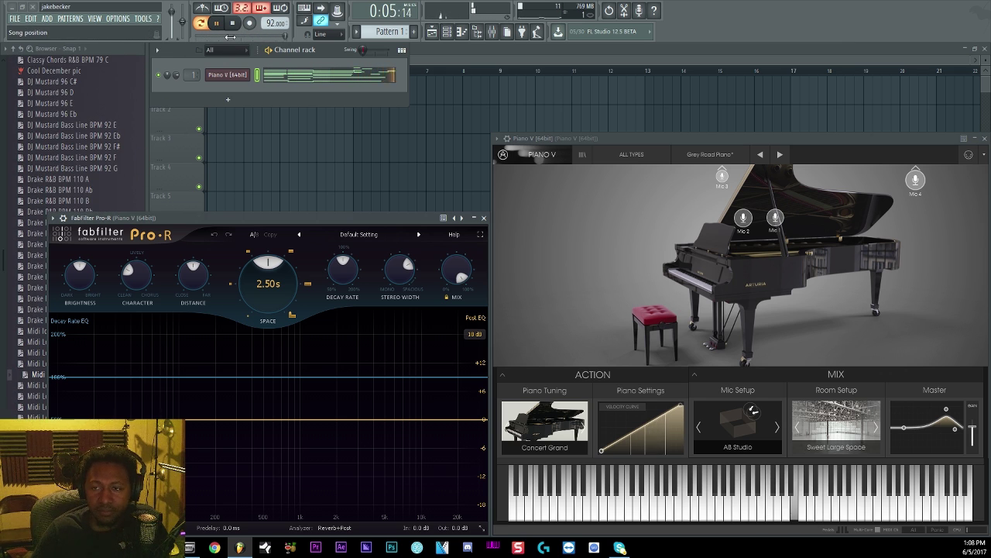
left_click(230, 37)
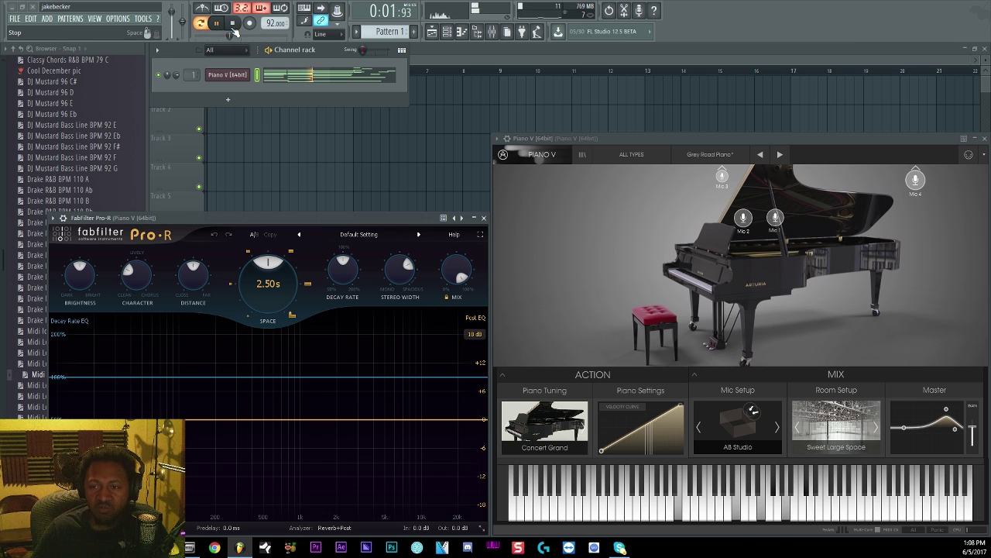
left_click(233, 26)
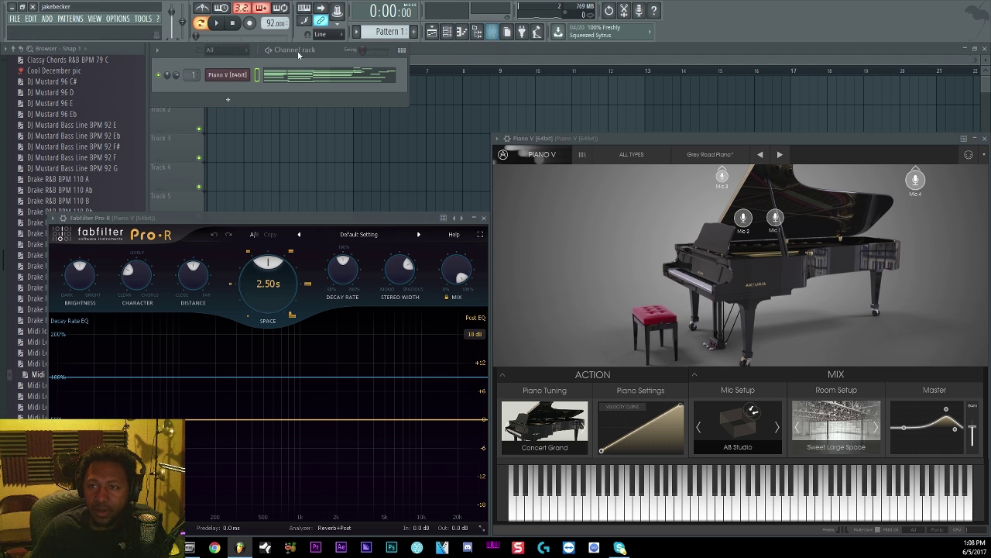
left_click(478, 34)
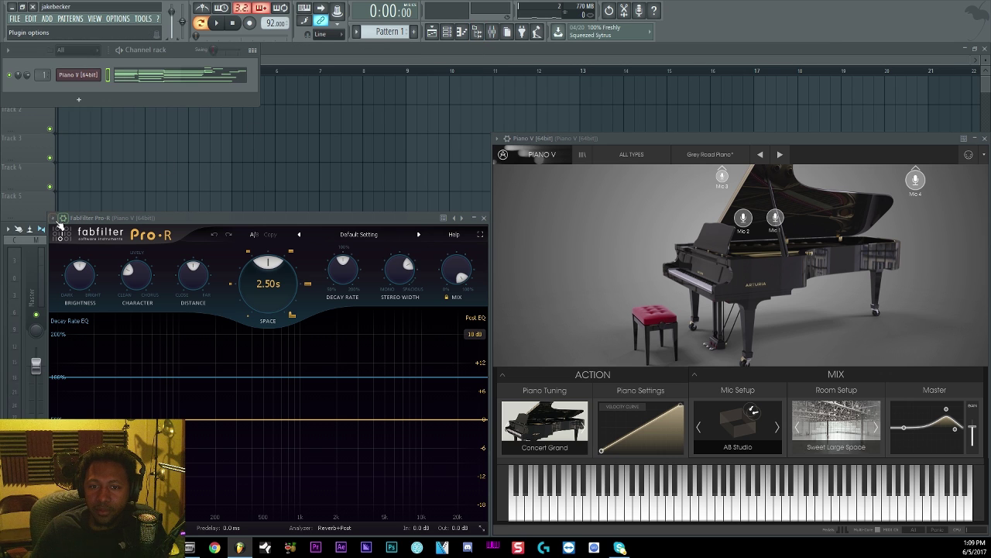
left_click(52, 218)
mouse_move(70, 248)
left_click(587, 132)
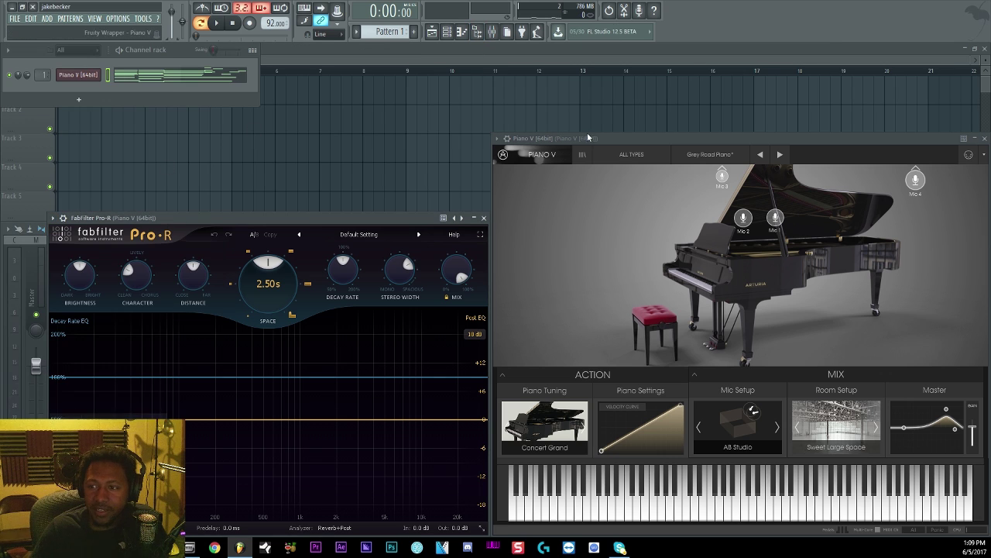
left_click(496, 138)
left_click(509, 339)
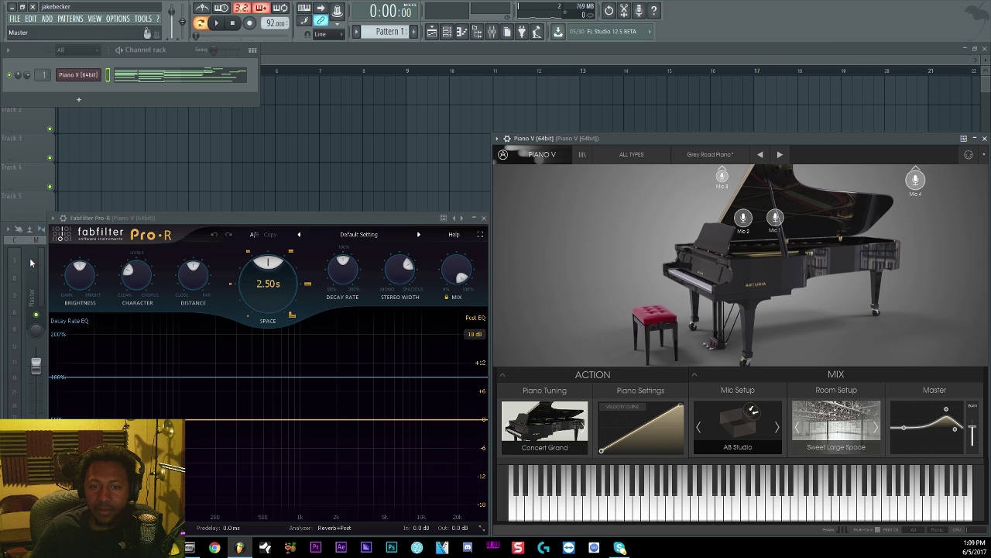
Bring the mixer forward, select the Piano V insert, and open its FabFilter Pro-R reverb in front of it
key("F9")
left_click(61, 272)
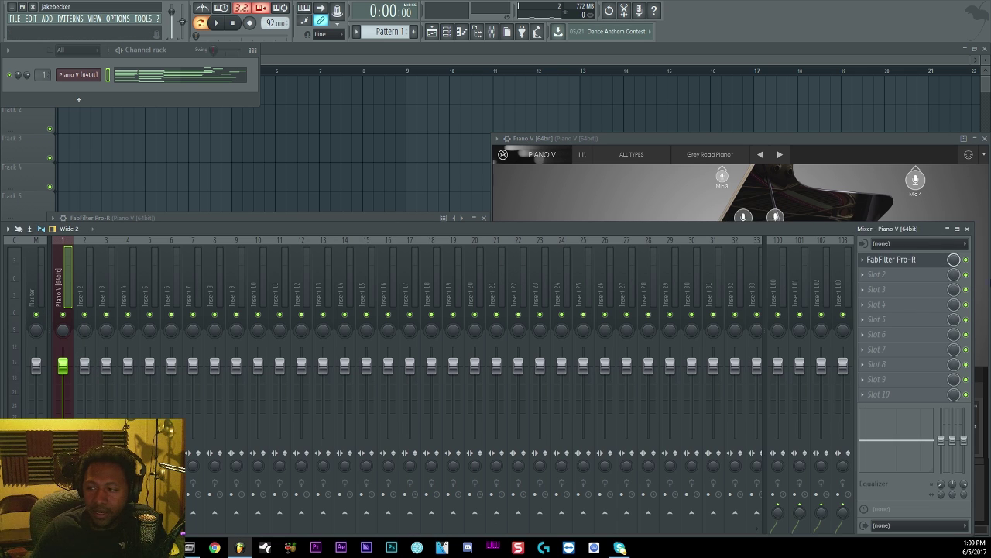
left_click(933, 263)
left_click(933, 265)
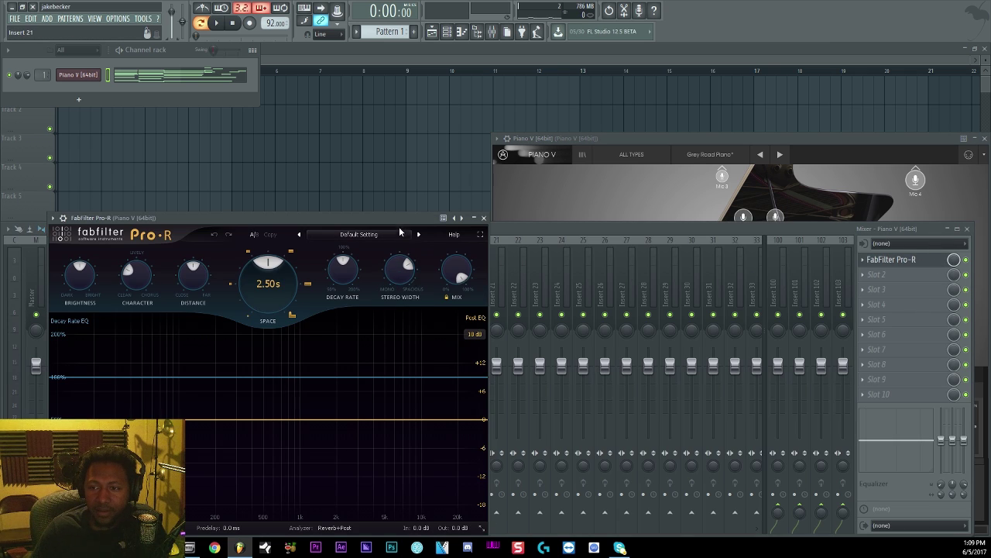
left_click_drag(395, 217, 451, 227)
left_click(64, 387)
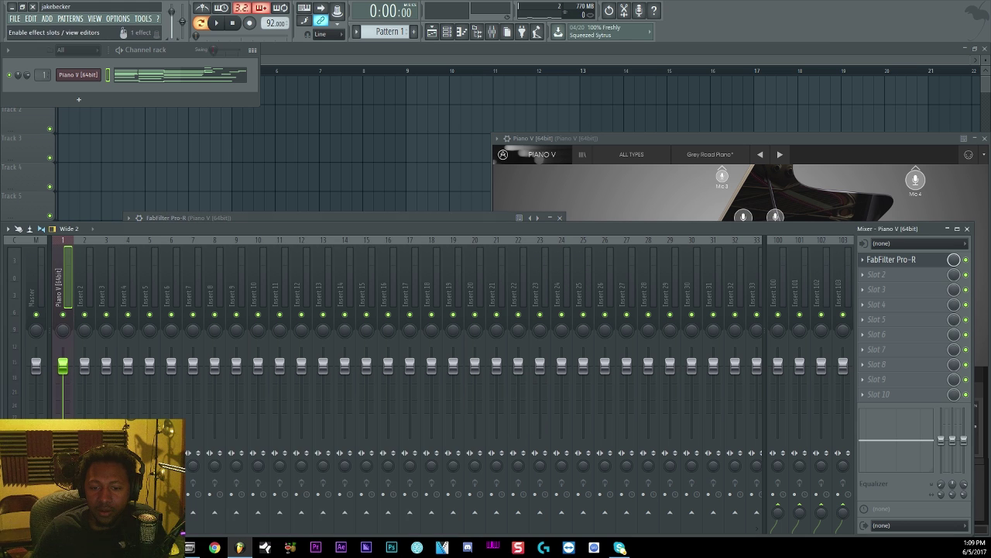
left_click(461, 216)
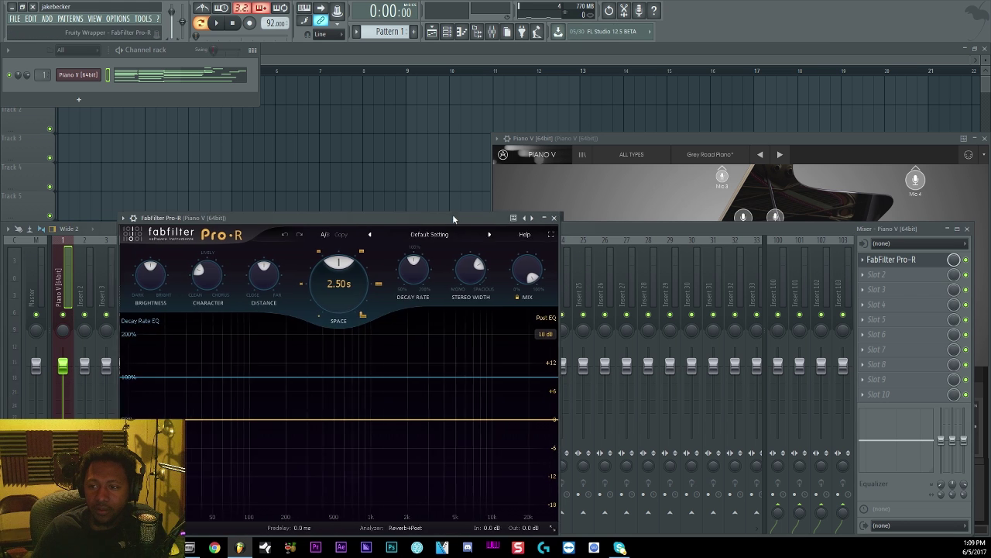
left_click_drag(461, 215, 403, 210)
Play the pattern through Pro-R, move its window so the Piano V insert's meters are uncovered, and stop playback
left_click(218, 23)
left_click_drag(246, 212, 227, 212)
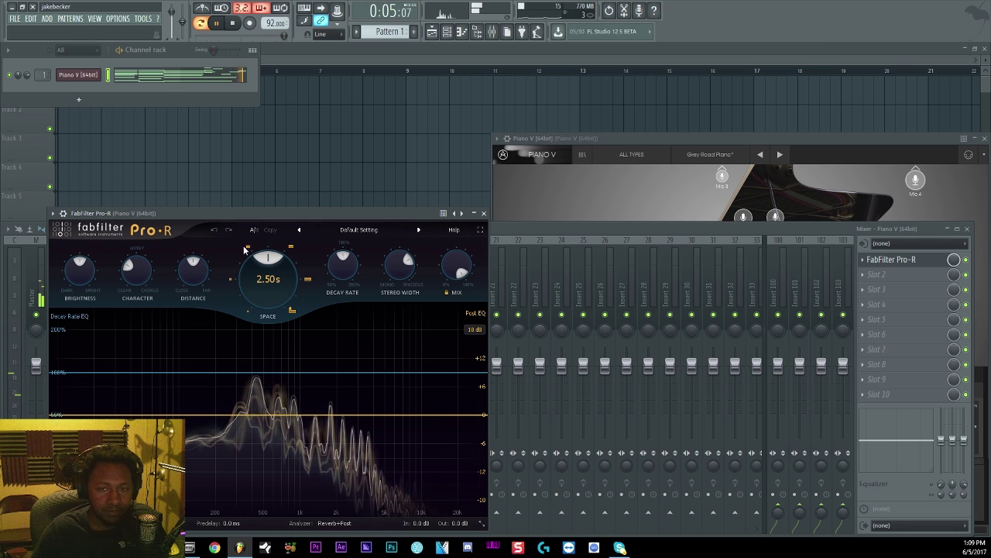
left_click_drag(268, 215, 448, 218)
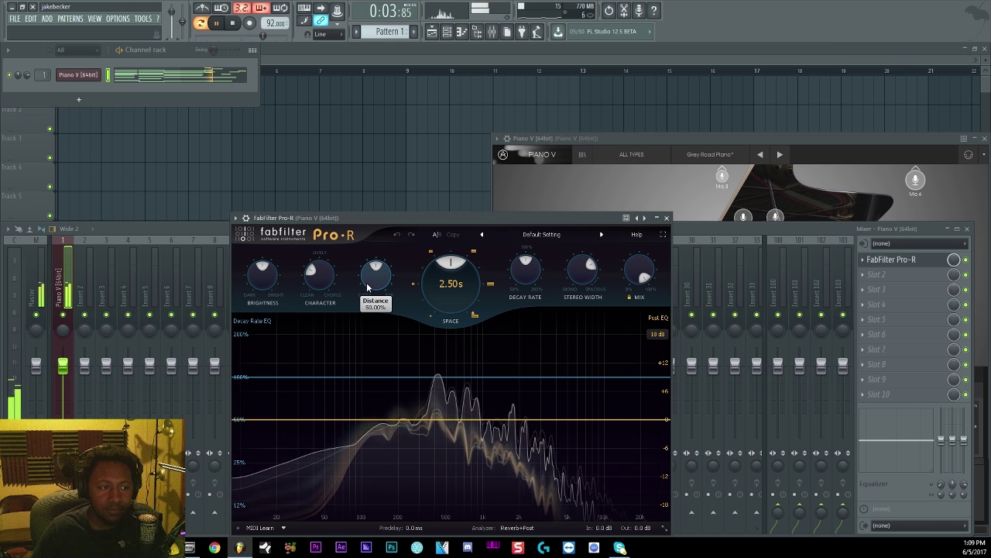
left_click(236, 23)
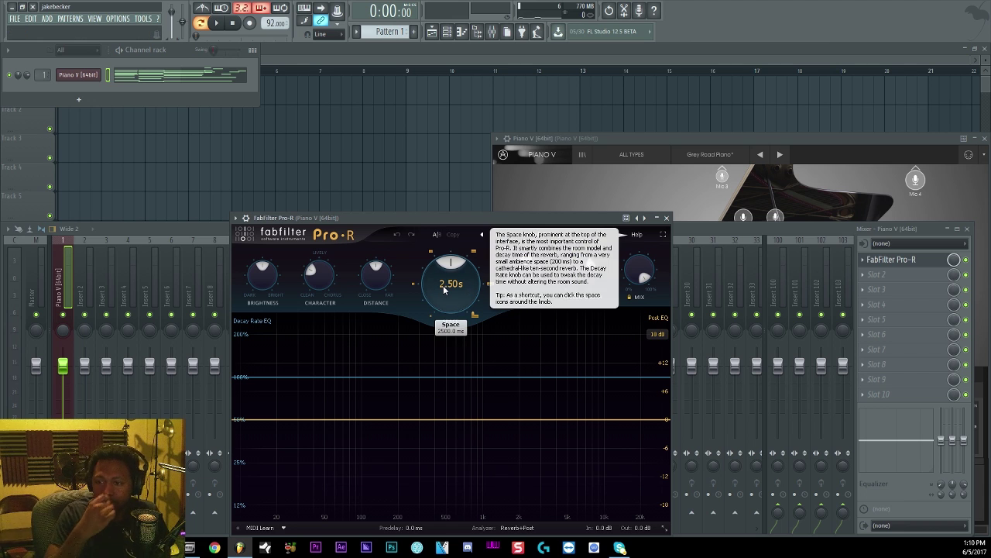
Turn off Pro-R's interactive help hints, and sweep the Space setting up to 10 s and down to 0.20 s
left_click(637, 234)
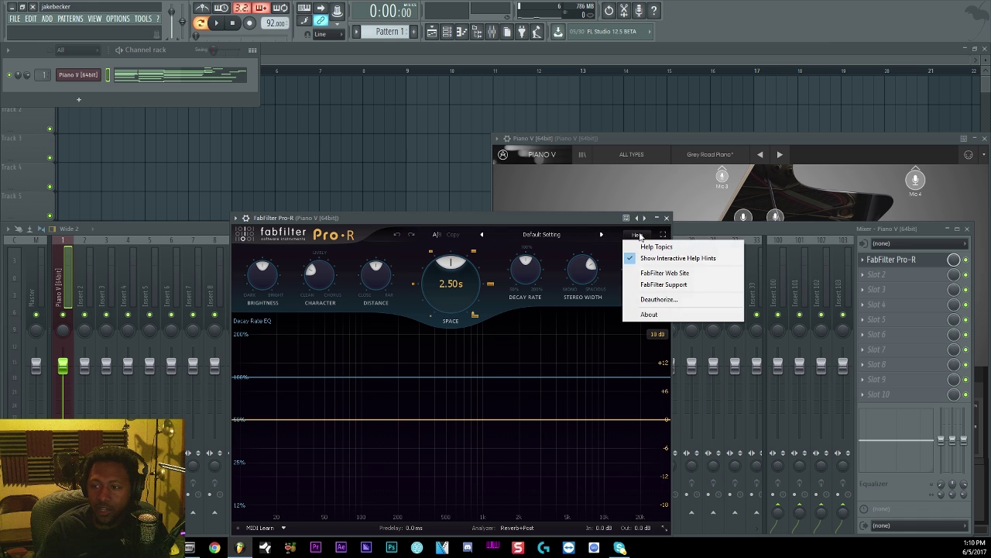
left_click(674, 258)
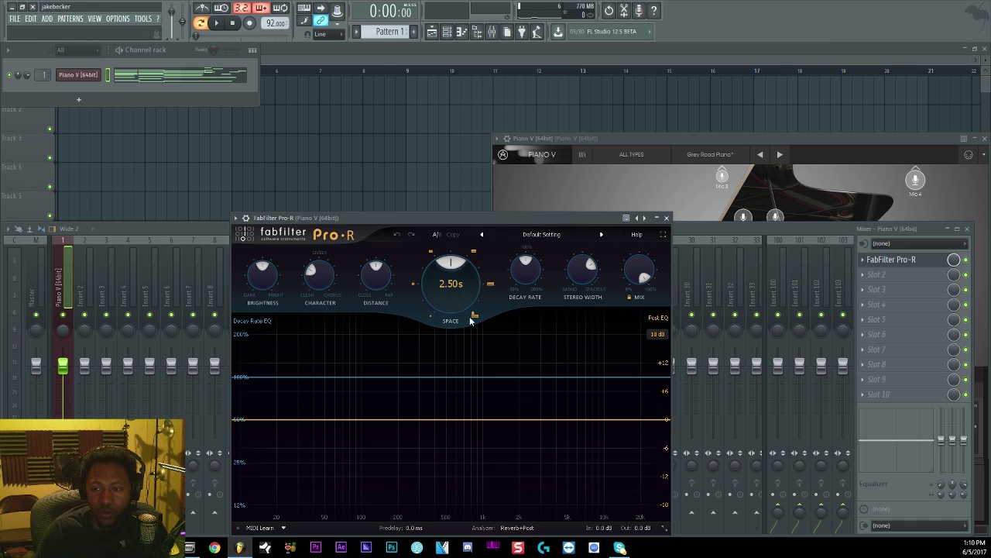
left_click_drag(454, 284, 434, 381)
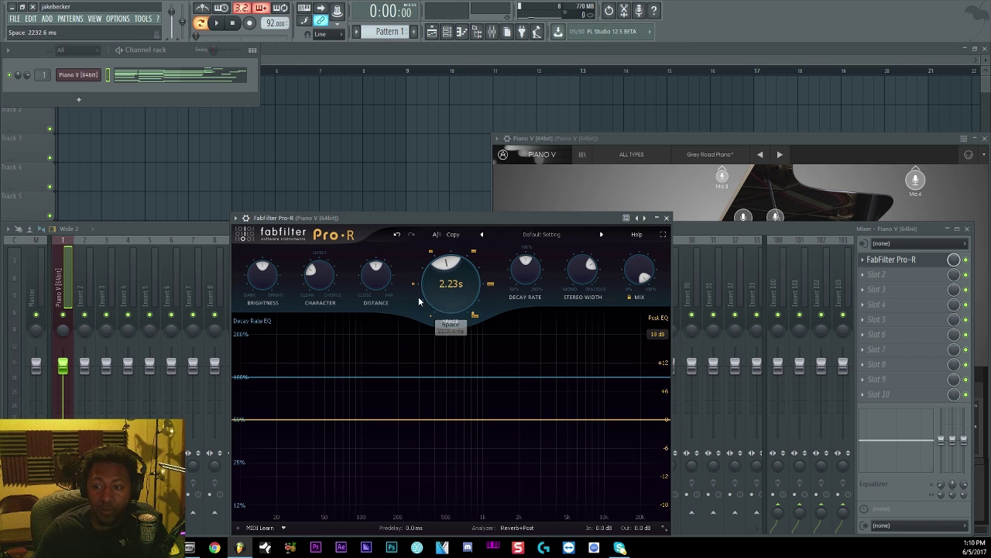
left_click_drag(459, 321, 454, 372)
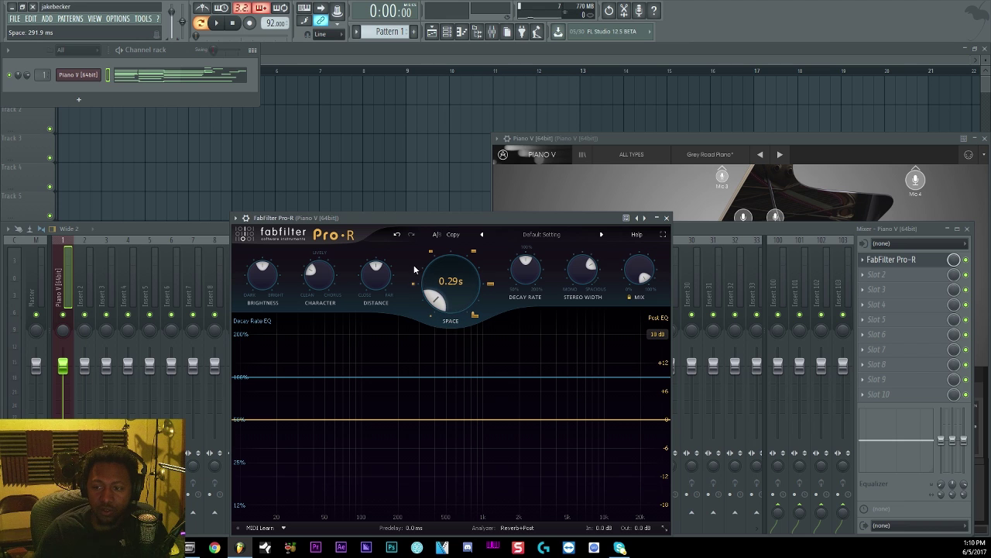
left_click_drag(479, 294, 449, 118)
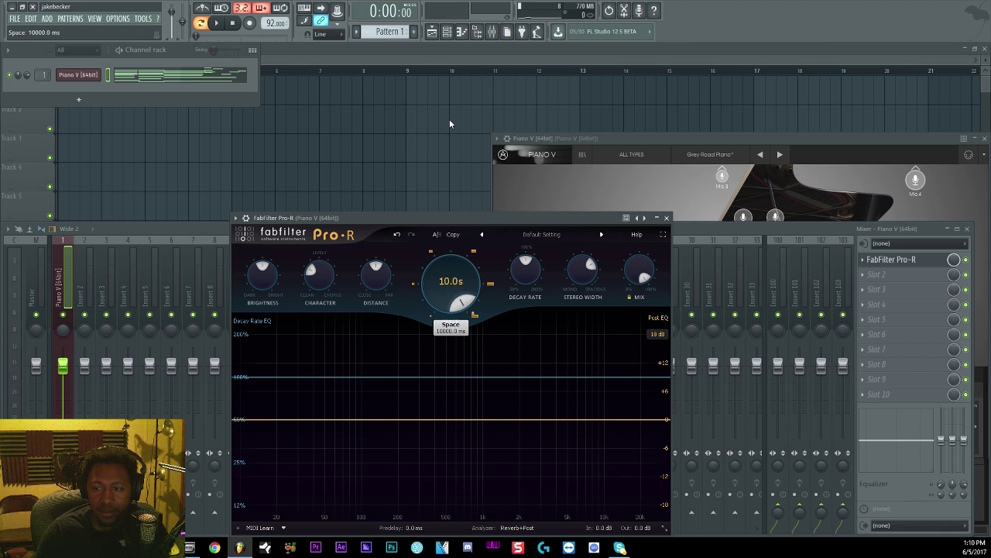
double_click(450, 286)
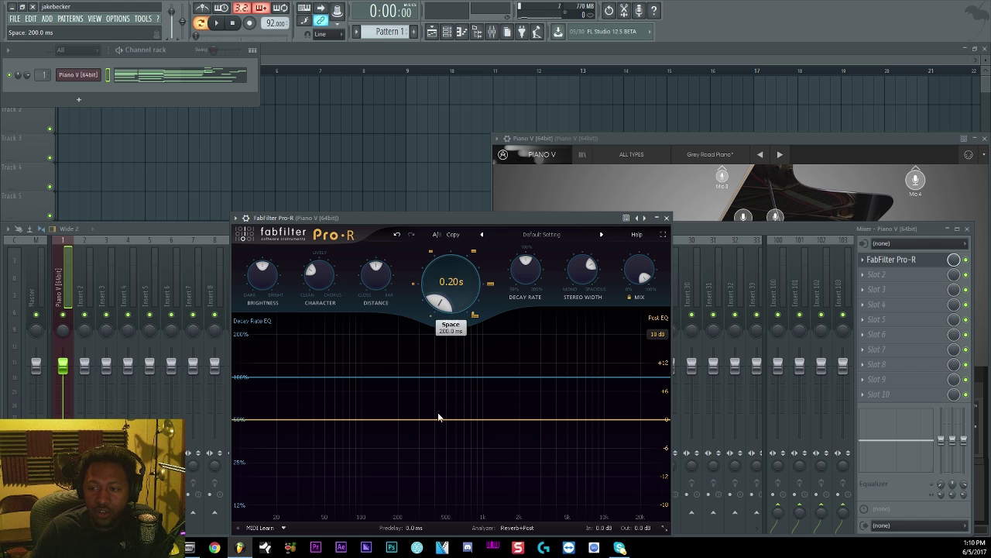
Play the pattern while raising Space to 10 s, return Space to 0.20 s, and stop playback
left_click(220, 26)
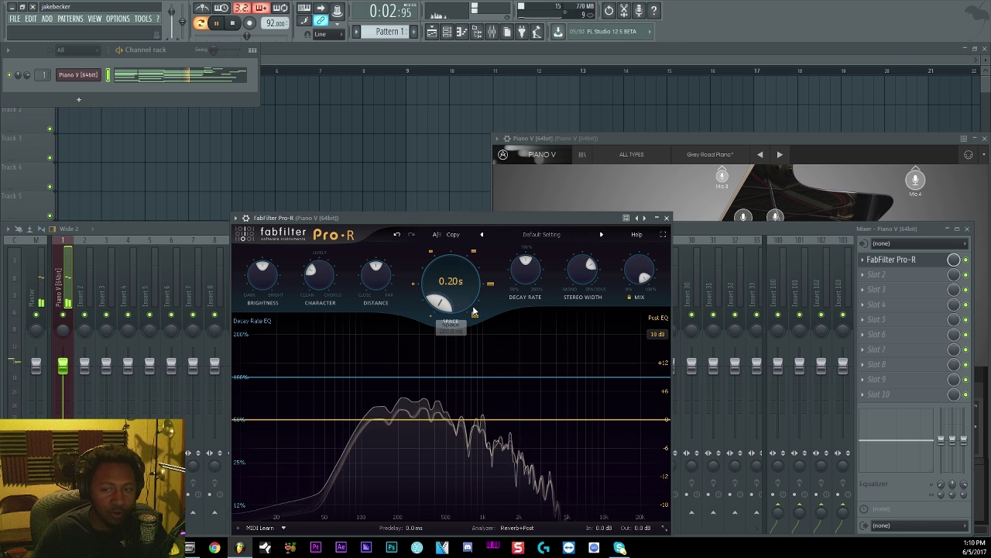
left_click_drag(468, 298, 427, 167)
left_click_drag(456, 267, 448, 233)
left_click_drag(440, 279, 421, 206)
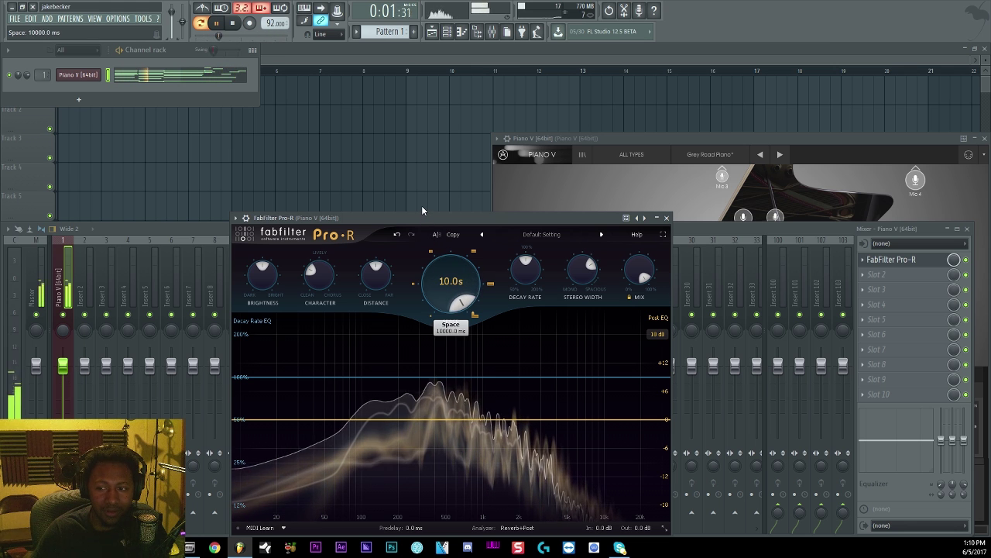
left_click_drag(441, 266, 467, 436)
left_click(233, 23)
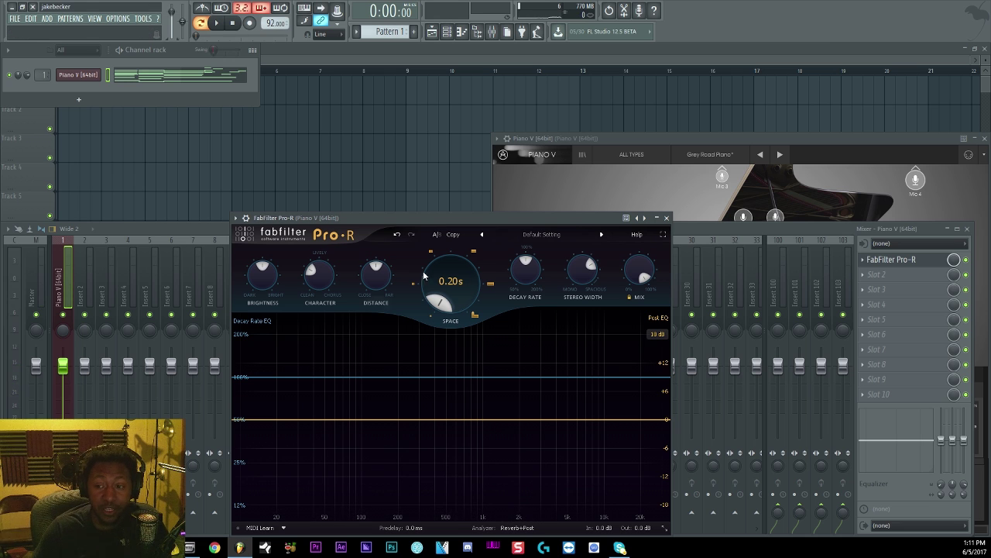
Set Space to 2.55 s and raise Brightness to 100% while the pattern plays
double_click(458, 283)
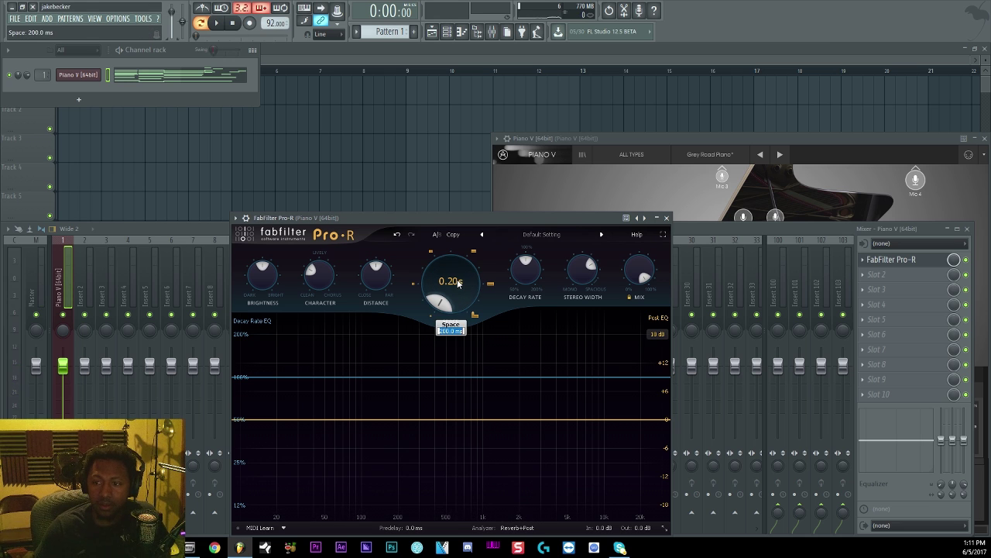
left_click_drag(457, 283, 440, 194)
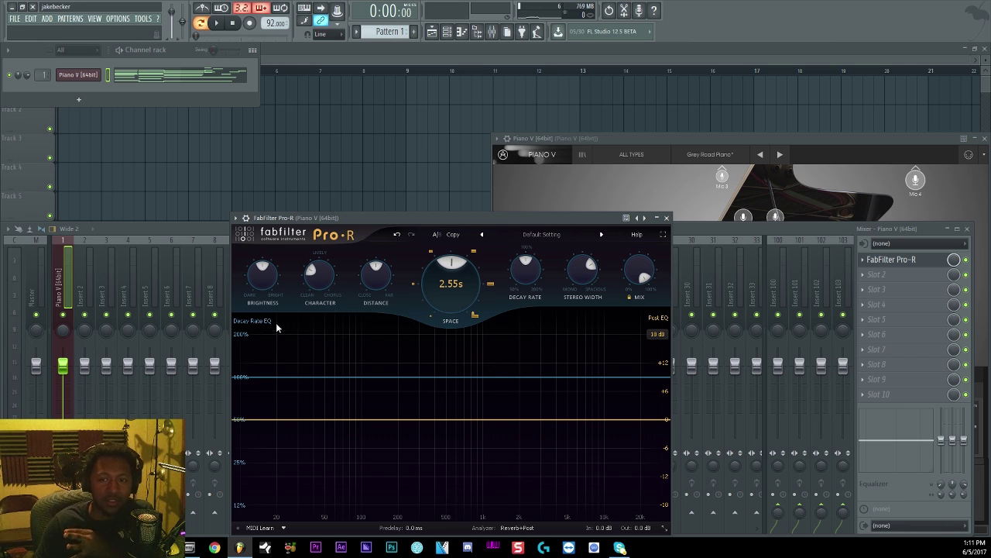
key("space")
mouse_move(262, 290)
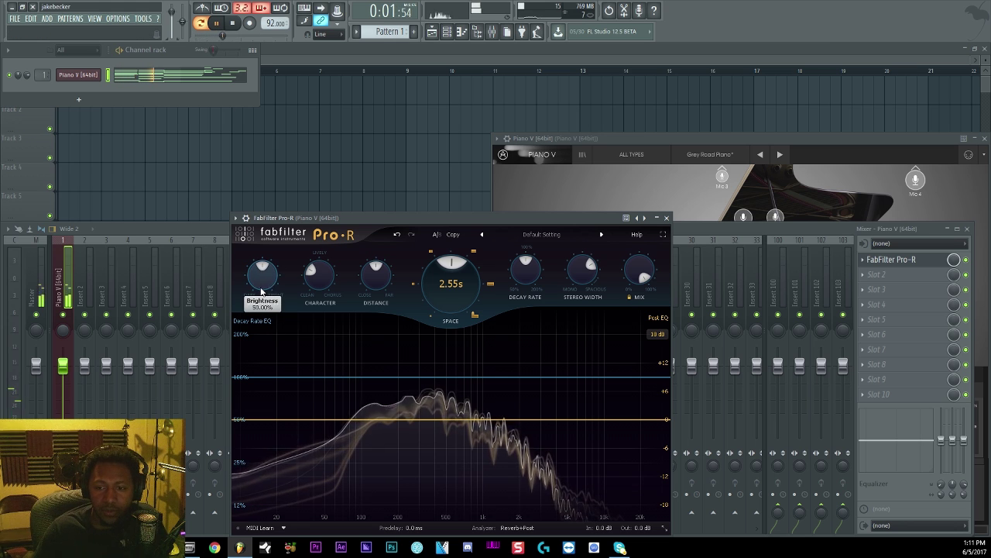
left_click_drag(262, 290, 263, 279)
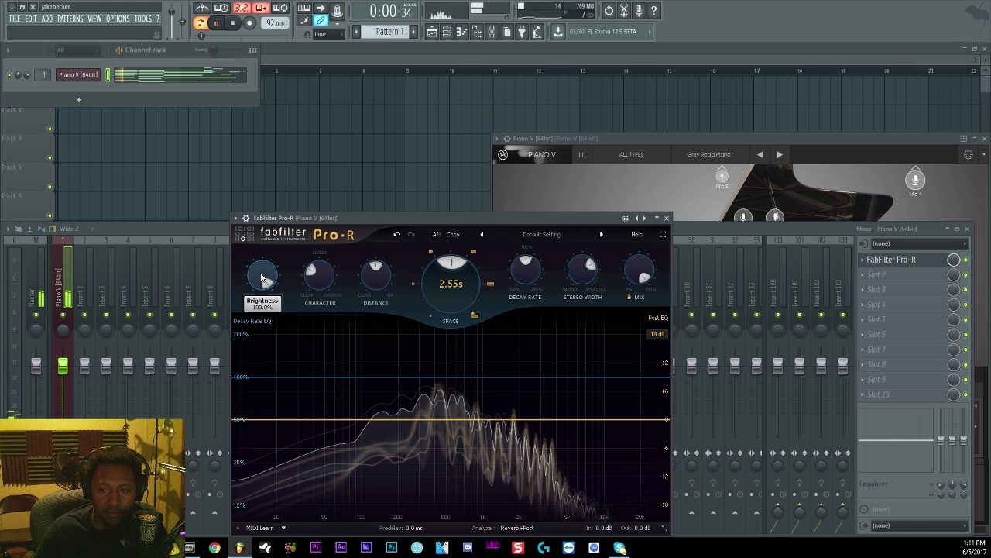
Raise Space to 3.12 s, sweep Brightness between 0% and 100%, and stop playback with Brightness slightly above the middle
left_click_drag(452, 271, 452, 270)
left_click_drag(267, 287, 262, 453)
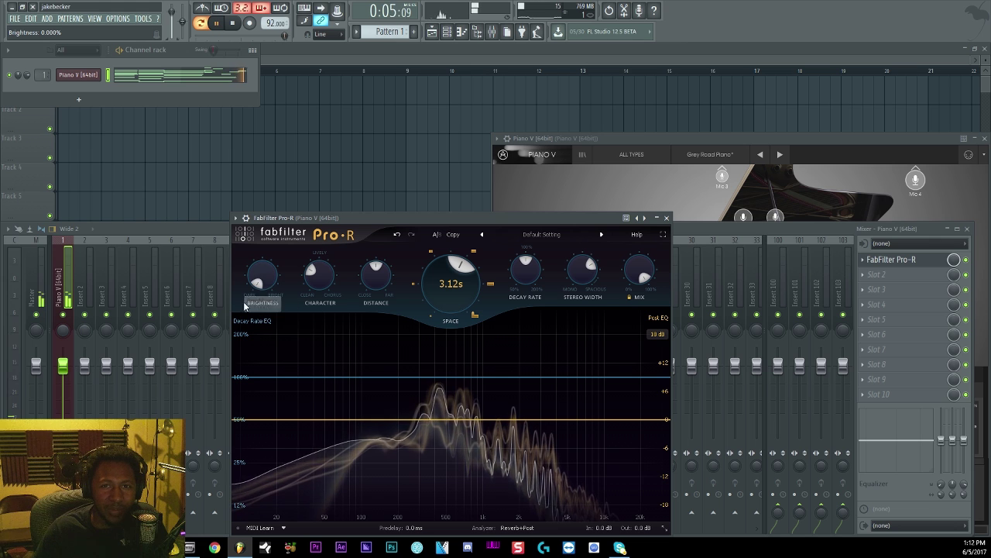
left_click_drag(272, 292, 229, 100)
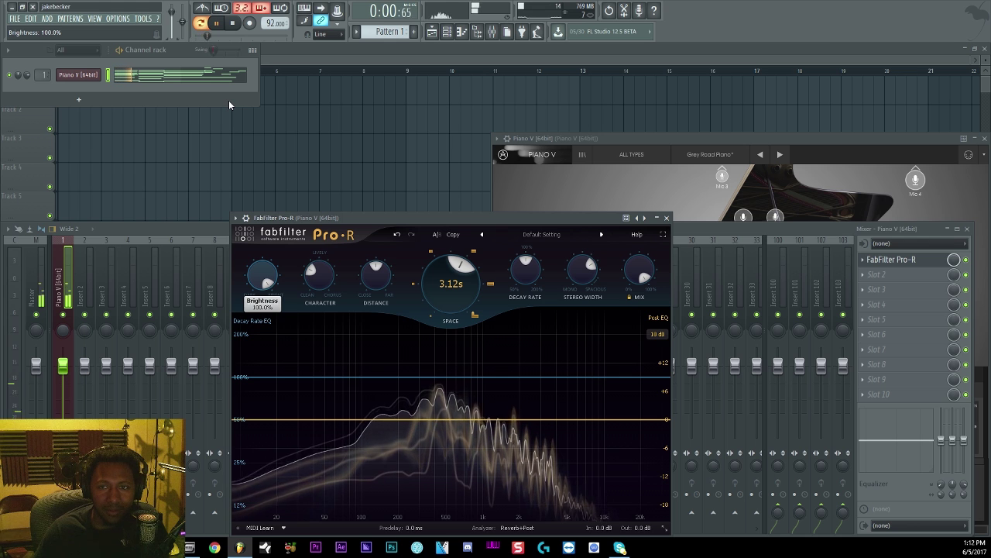
left_click_drag(228, 100, 223, 178)
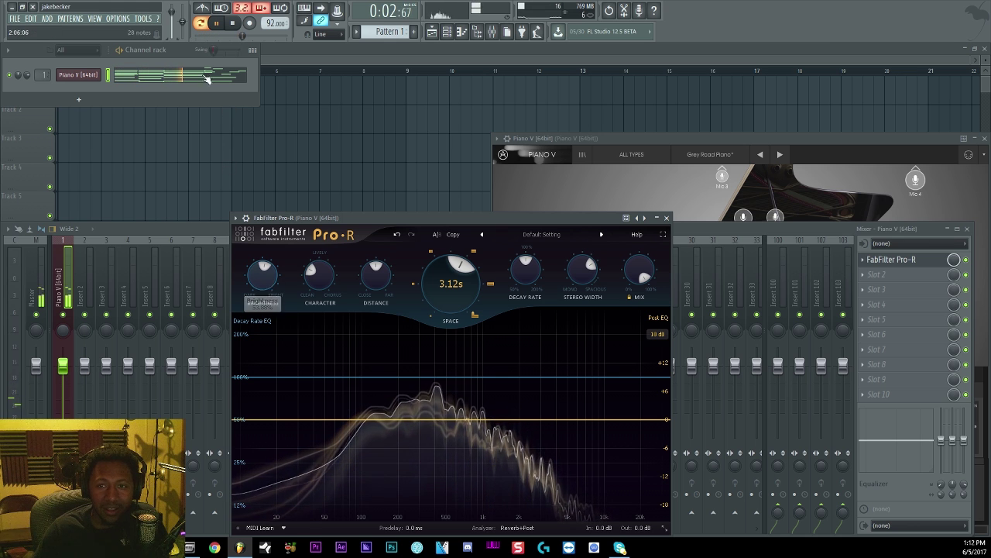
key("space")
mouse_move(282, 282)
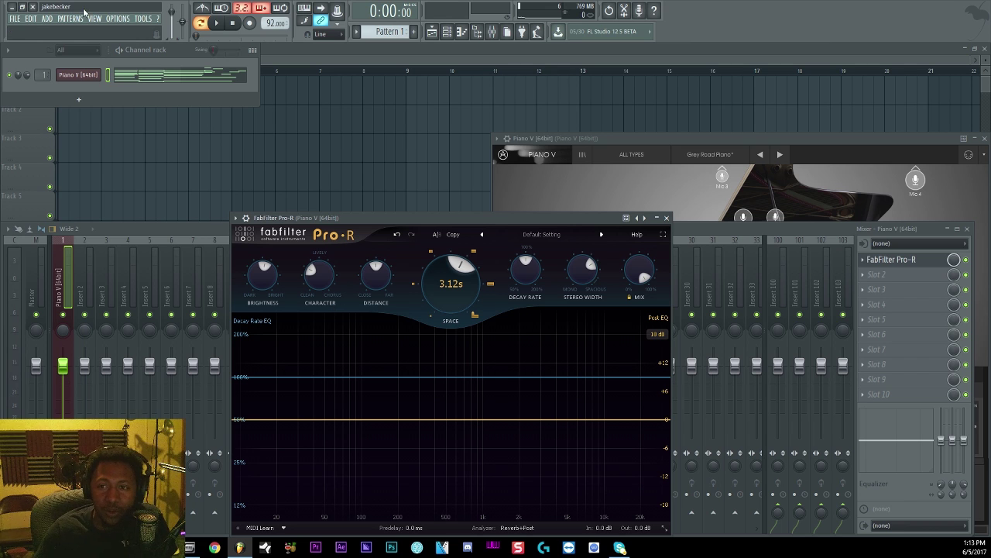
Play the pattern with Character at 0%, Brightness slightly below the middle, and Space reduced to 2.03 s
left_click(219, 23)
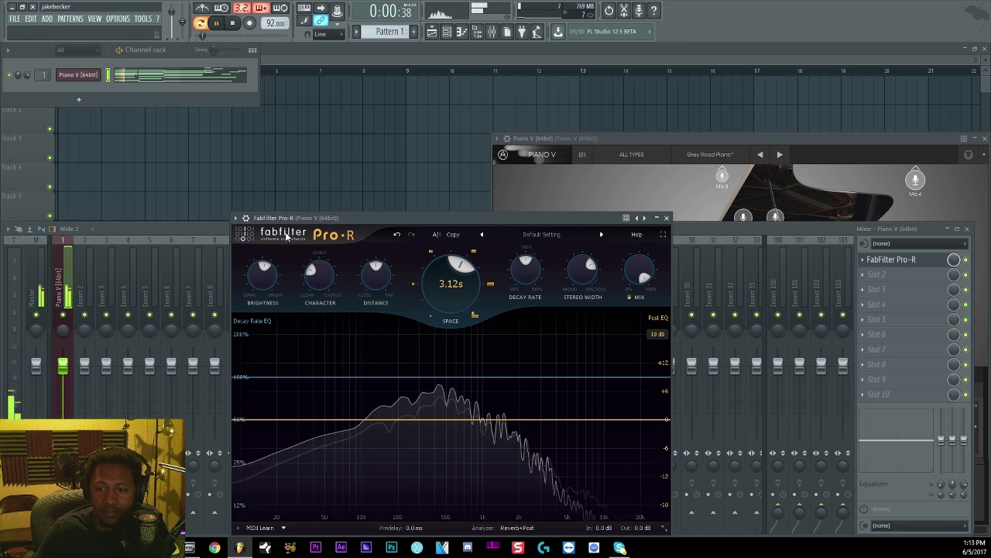
left_click_drag(319, 272, 328, 342)
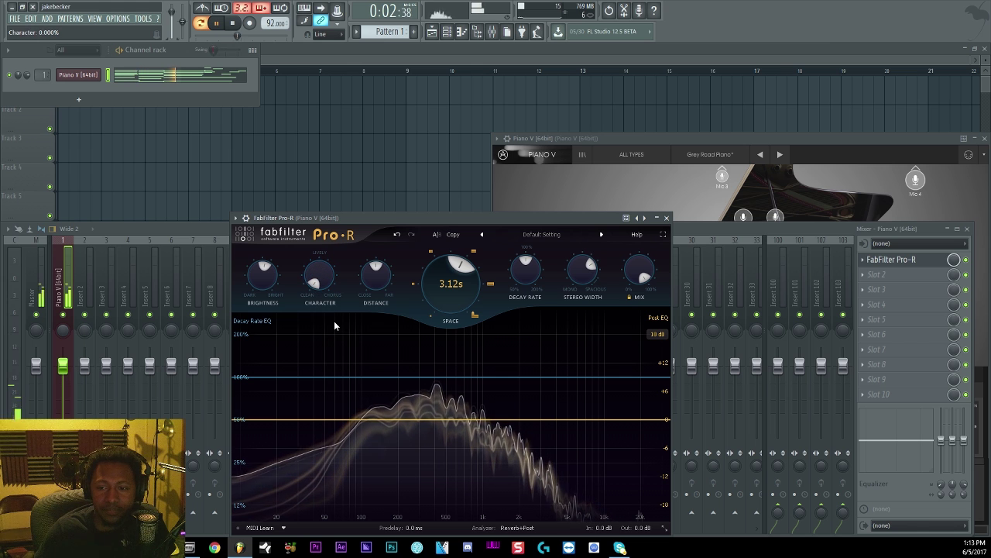
mouse_move(262, 288)
left_click_drag(262, 288, 265, 319)
left_click_drag(431, 305, 442, 340)
Raise Character through the middle to its maximum and set Space to 2.11 s during playback
left_click_drag(319, 274, 306, 185)
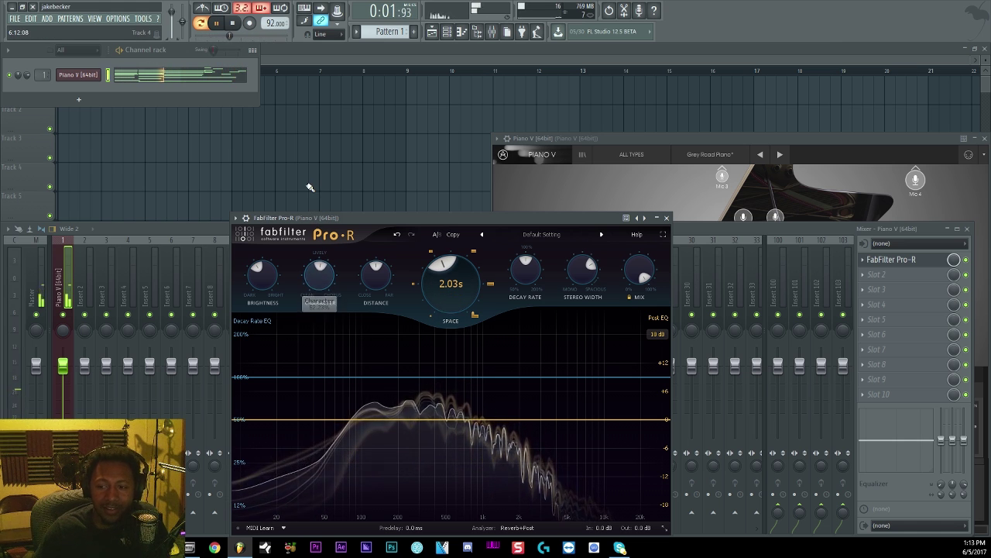
left_click_drag(317, 284, 305, 238)
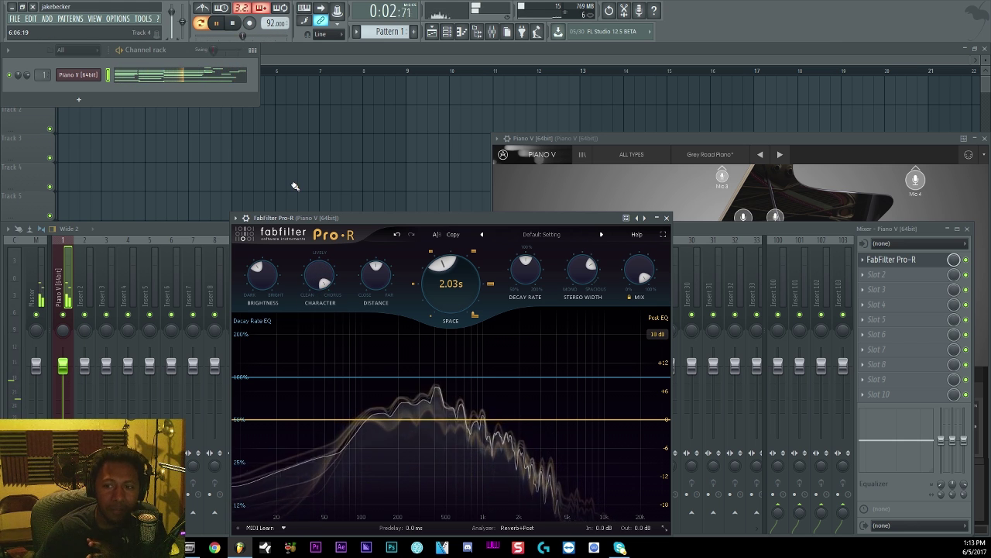
left_click_drag(431, 291, 426, 288)
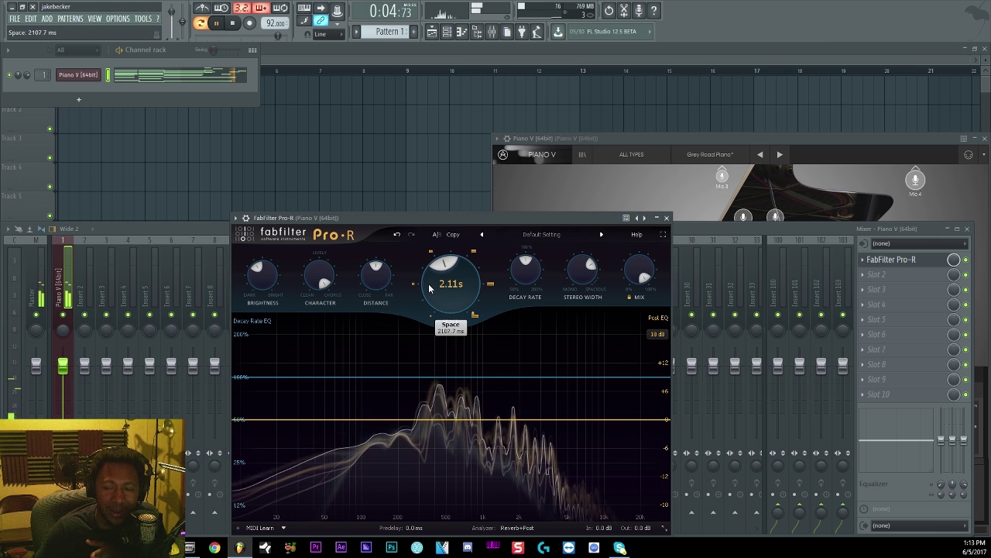
Compare Character at 0% and 100%, stop playback, and set Character to 49.09%
left_click_drag(319, 275, 337, 447)
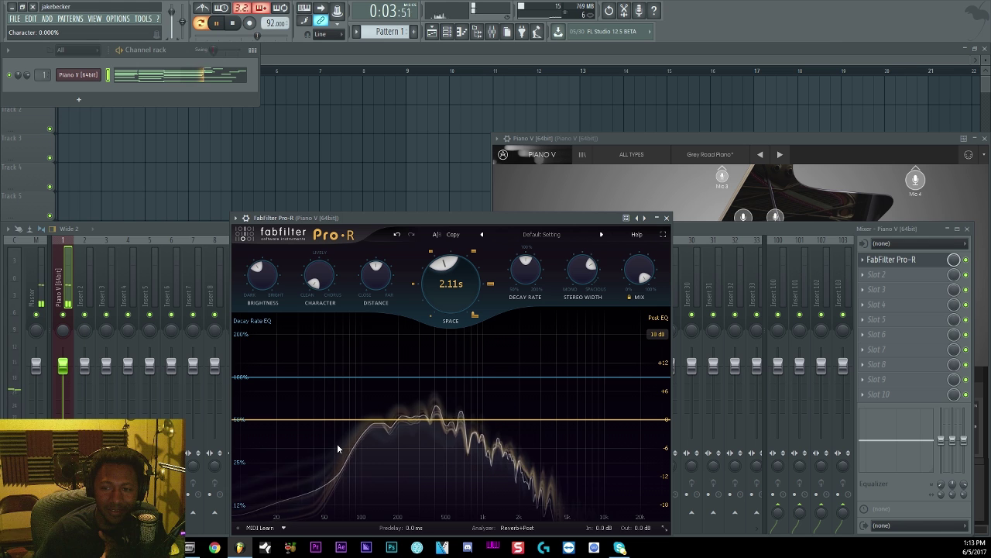
left_click_drag(329, 290, 303, 95)
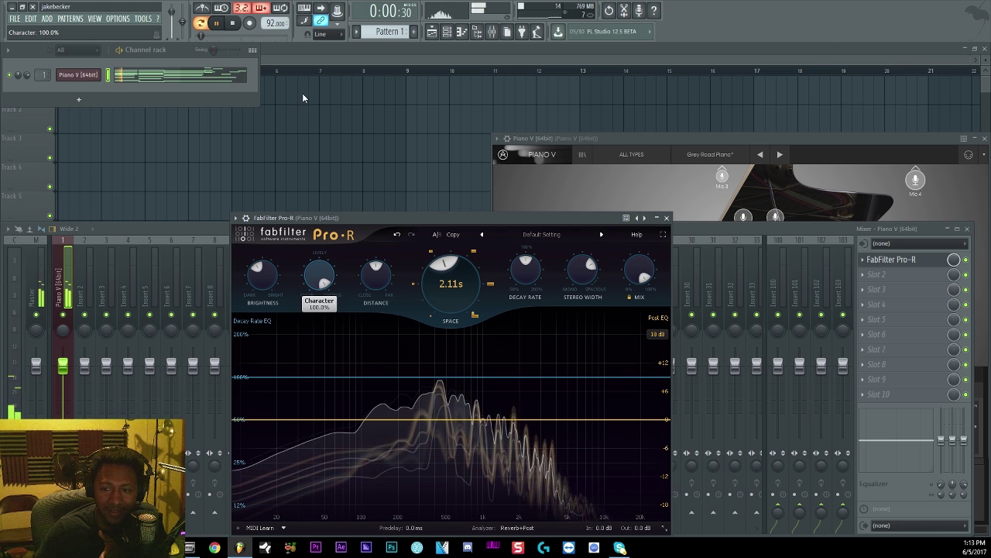
left_click(234, 23)
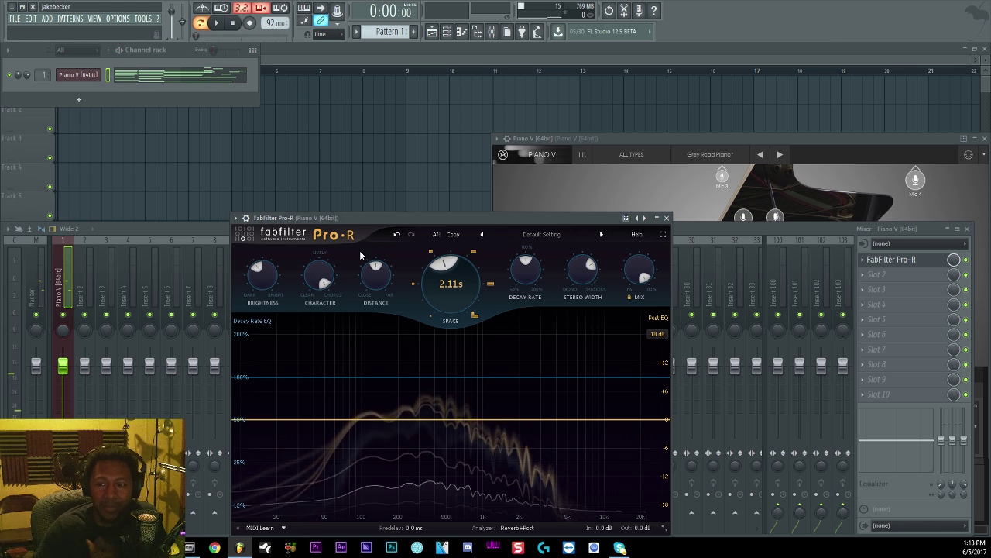
left_click_drag(320, 277, 313, 319)
left_click_drag(314, 359, 314, 368)
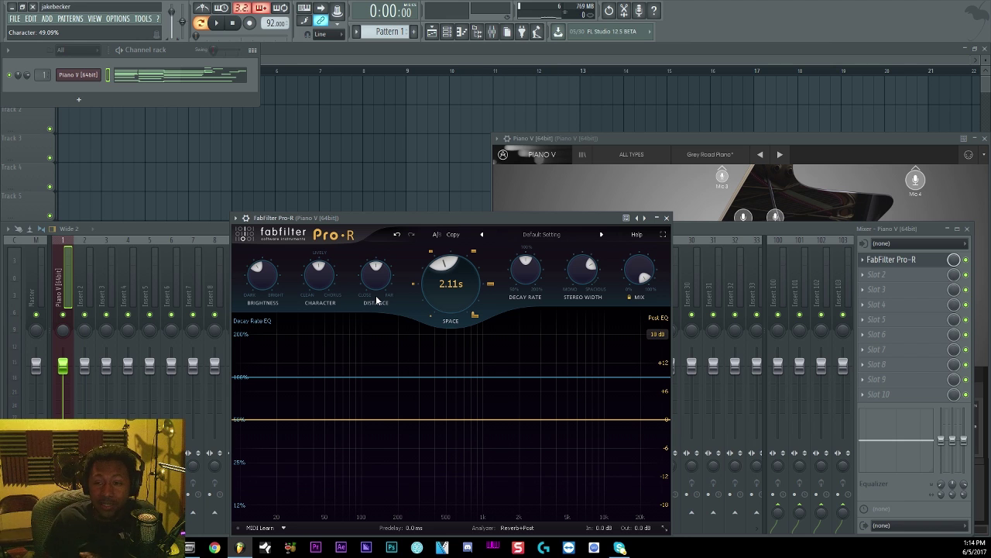
Play the pattern with Distance raised to 100%, Brightness set to 59.32%, and Space set to 2.35 s
left_click(215, 24)
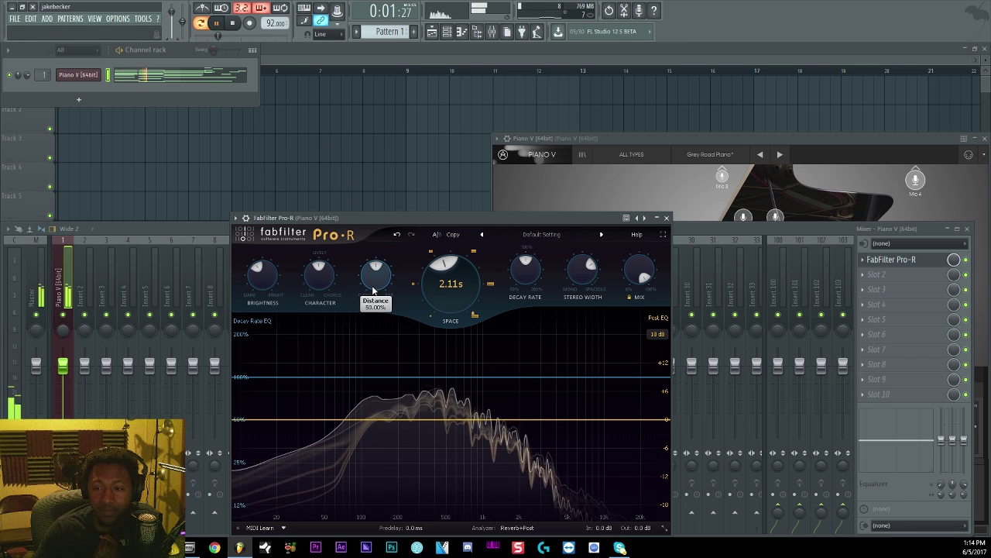
left_click_drag(373, 291, 375, 279)
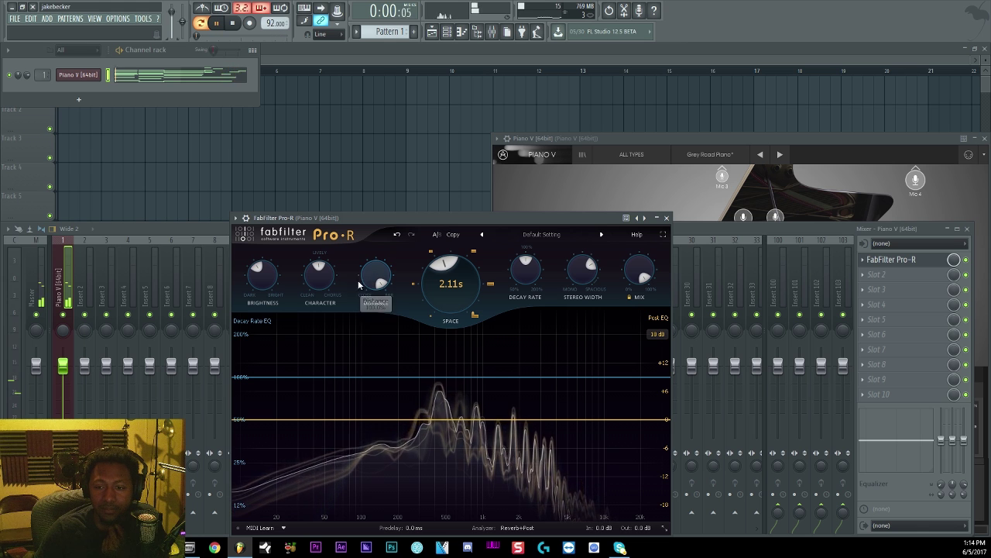
left_click_drag(259, 285, 261, 279)
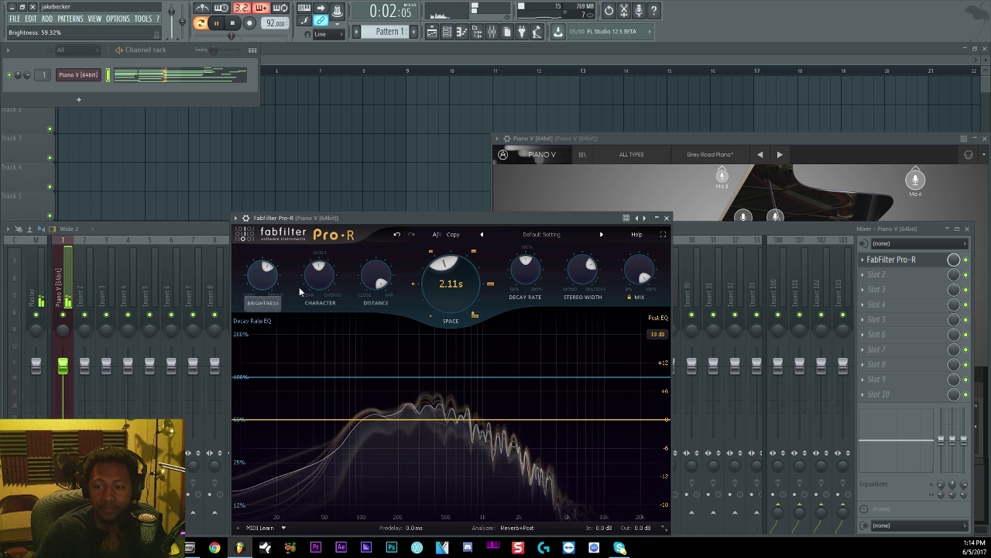
left_click_drag(449, 294, 449, 288)
Compare Distance at 0% and 100%, stop playback, and set Distance to 52.34%
left_click_drag(376, 288, 367, 454)
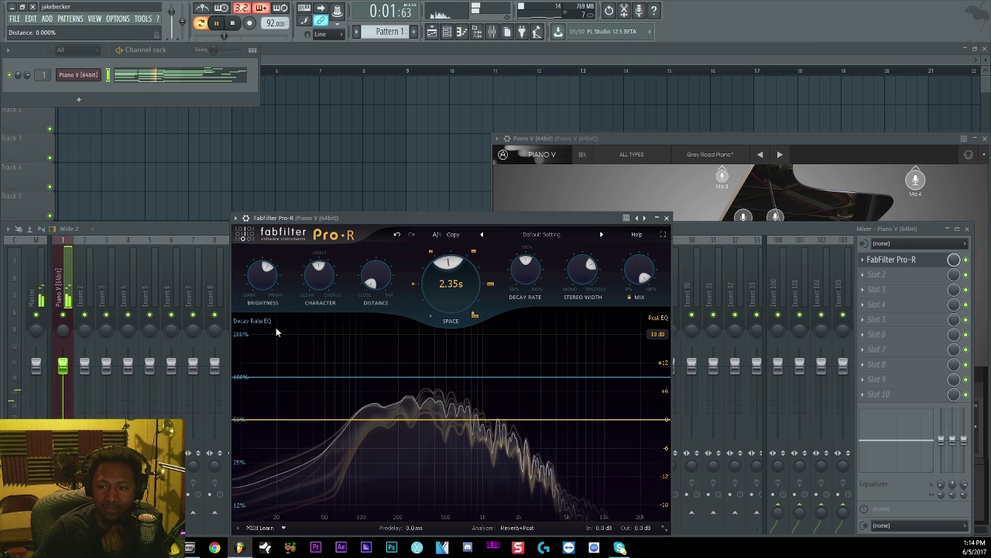
left_click_drag(375, 275, 294, 66)
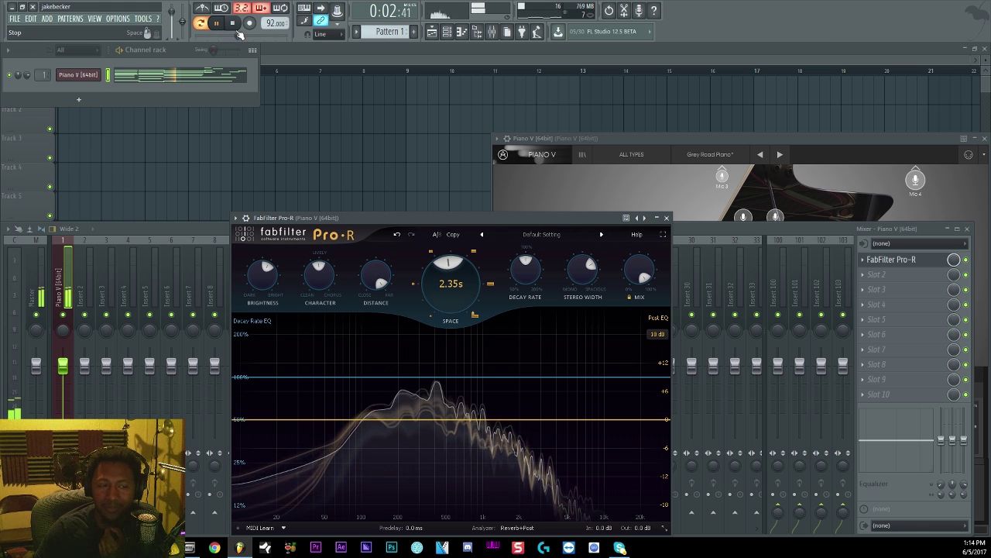
left_click(233, 23)
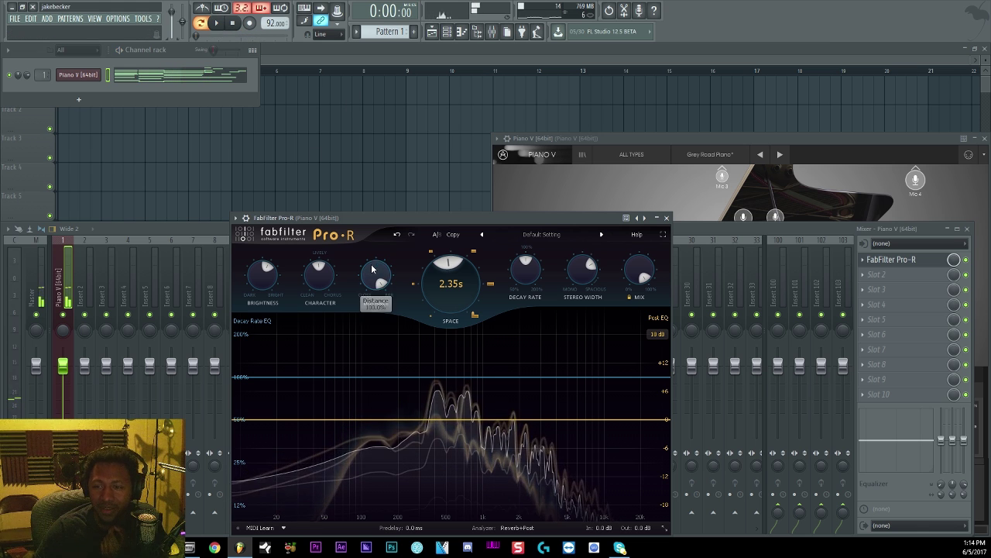
left_click_drag(374, 304, 372, 350)
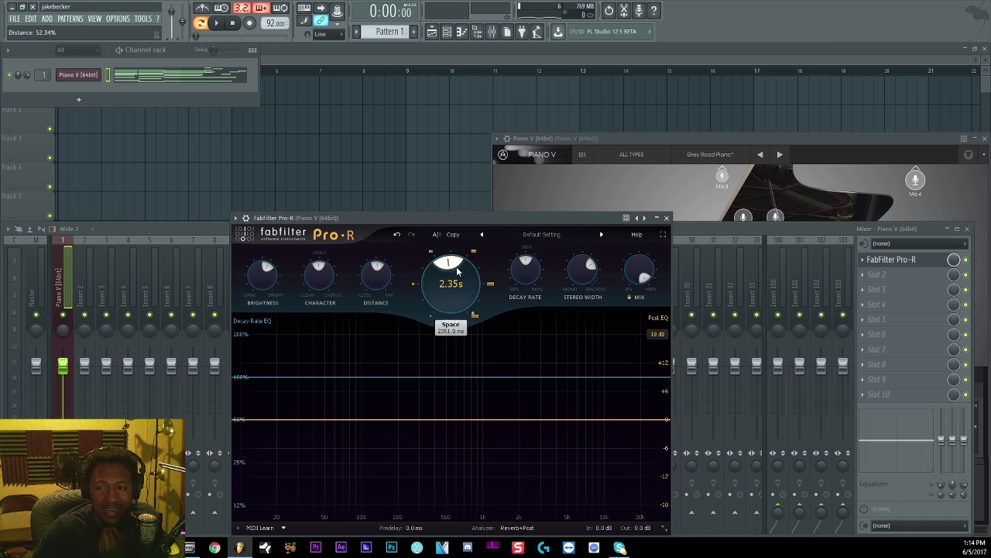
Raise Decay Rate to 200% to show its effect on the decay time, and bring it back to 99.80%
left_click_drag(521, 237, 531, 337)
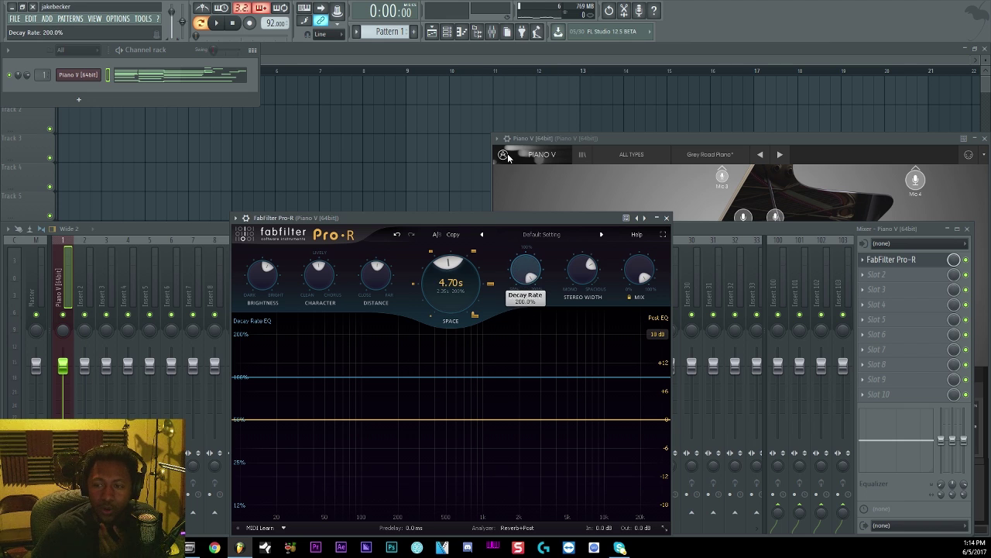
left_click_drag(505, 157, 532, 258)
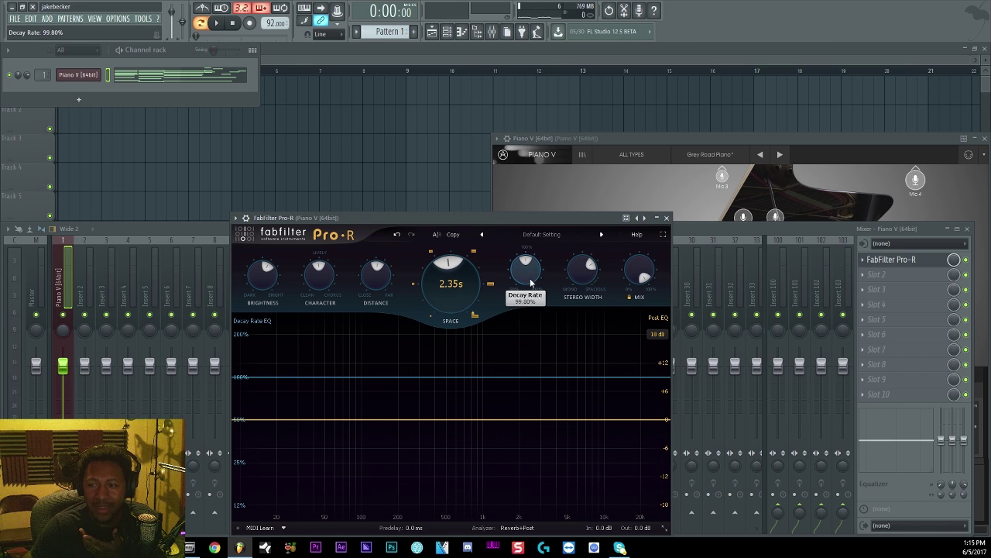
Set Decay Rate to 100% and play the pattern while comparing Stereo Width at 0% and 120%
type("100")
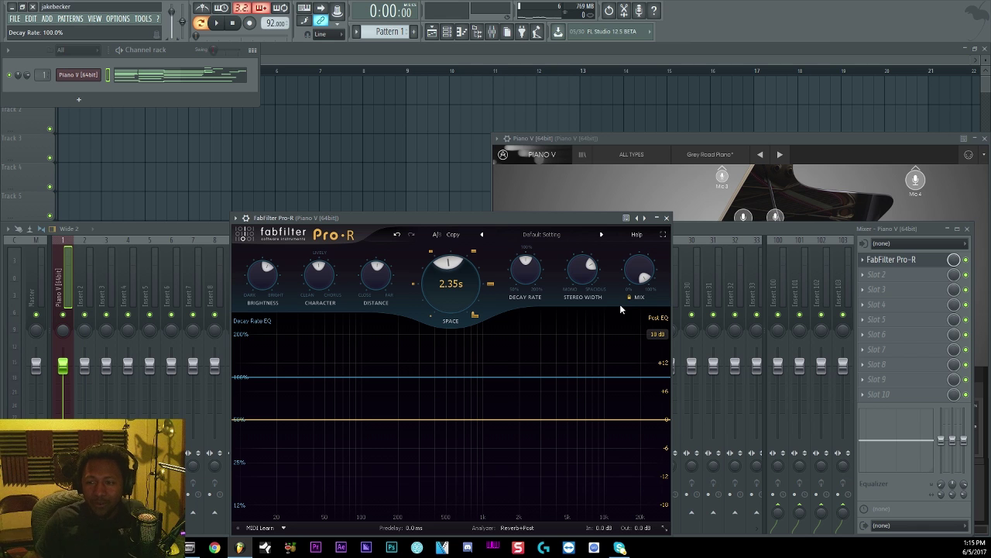
left_click(217, 23)
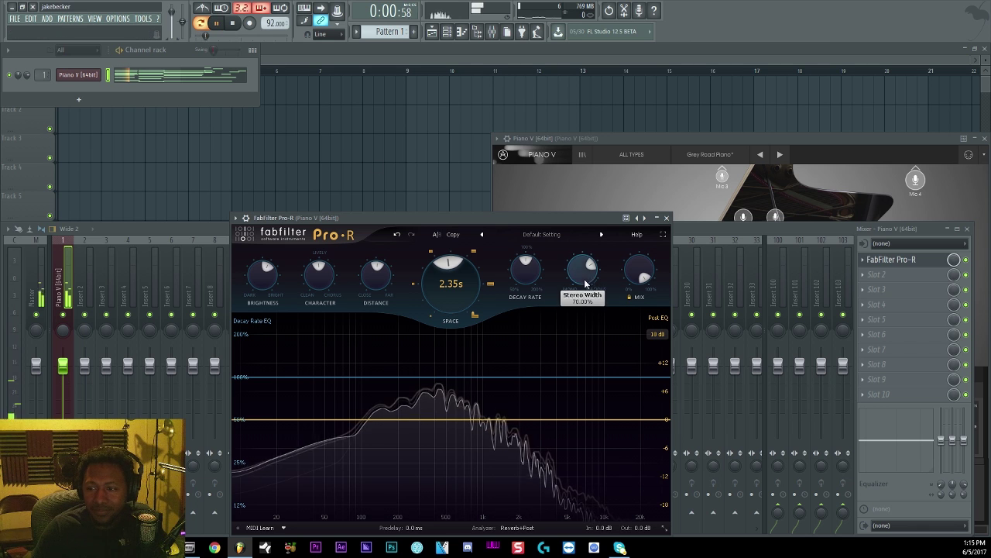
left_click_drag(576, 272, 598, 422)
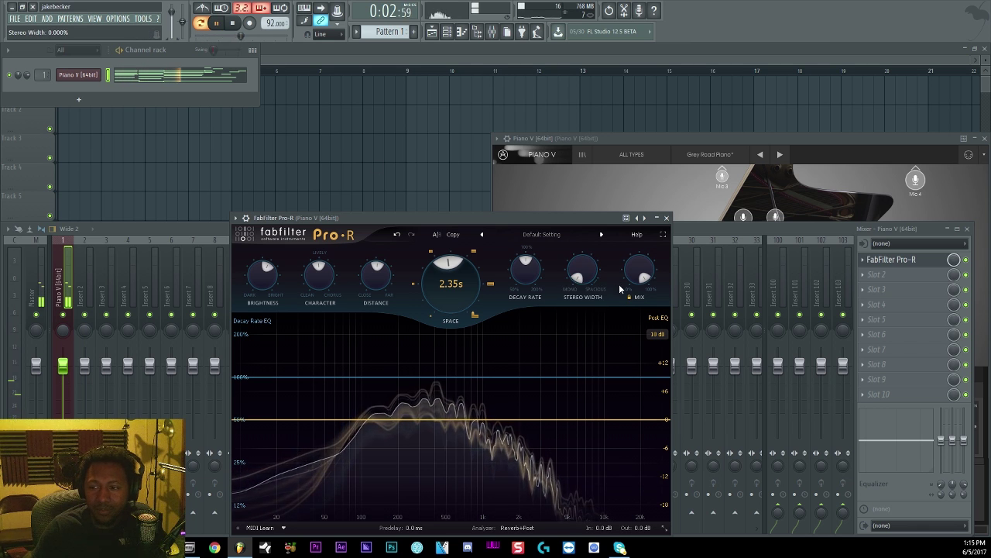
left_click_drag(593, 281, 575, 204)
left_click_drag(565, 169, 559, 109)
left_click_drag(569, 219, 565, 199)
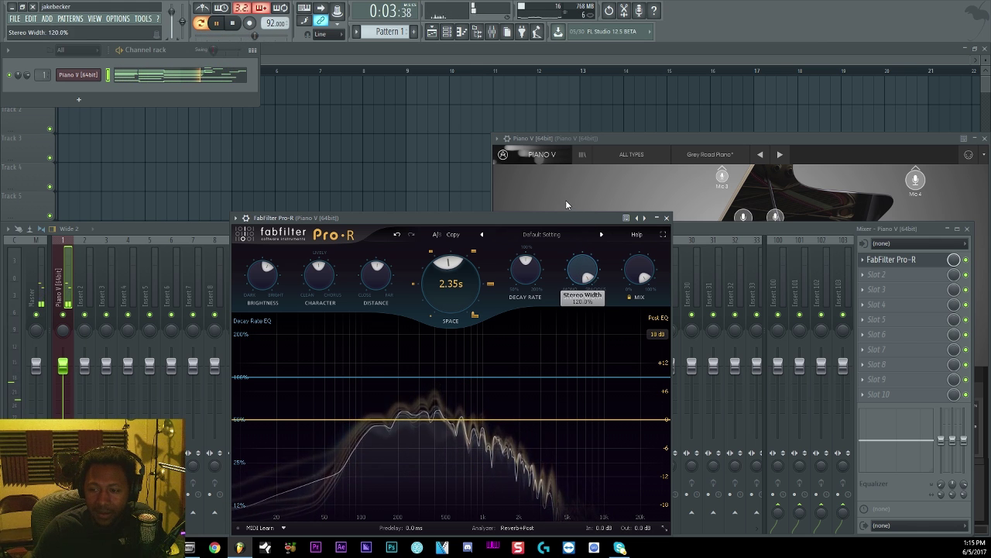
Bring Stereo Width down to 85.51%, stop playback, and set it to exactly 100%
left_click_drag(585, 275, 577, 301)
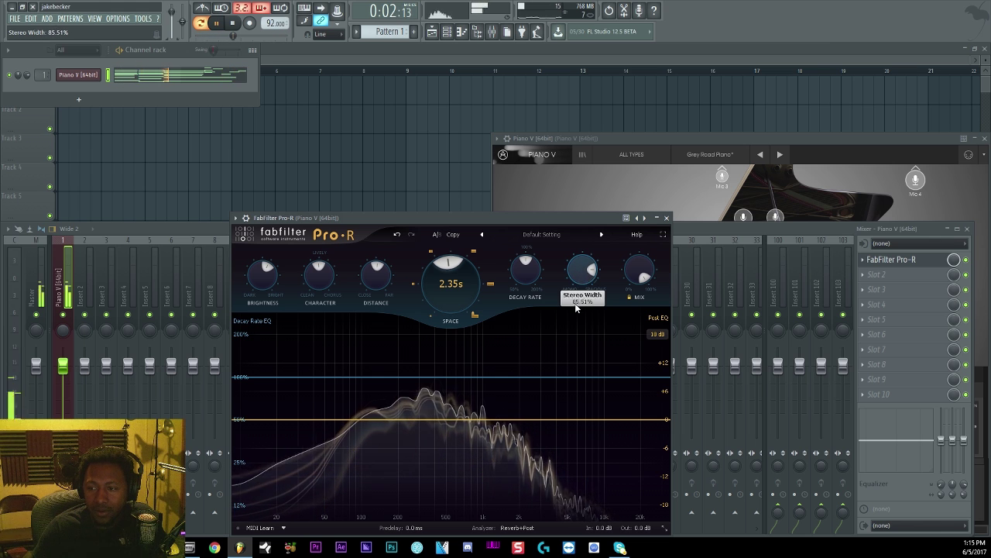
left_click(233, 24)
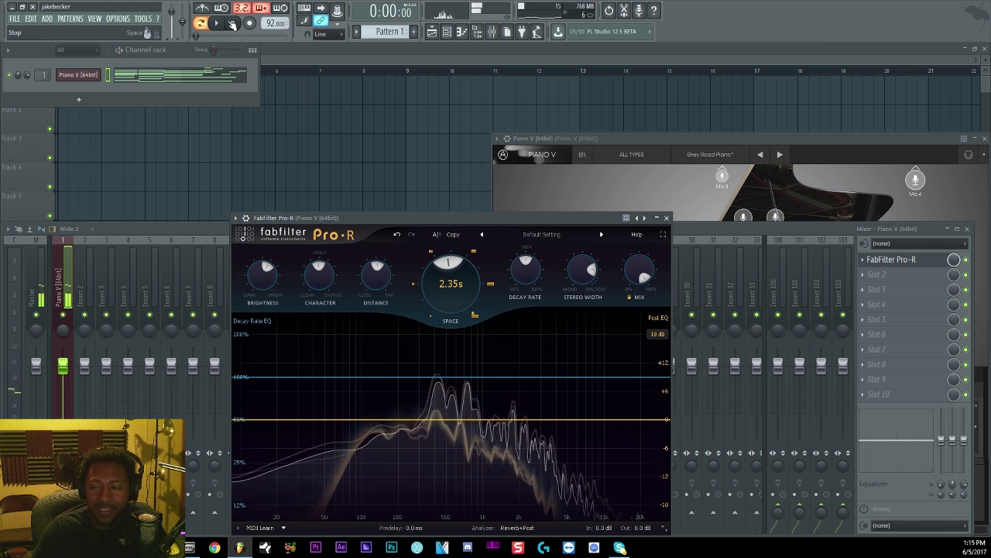
mouse_move(586, 276)
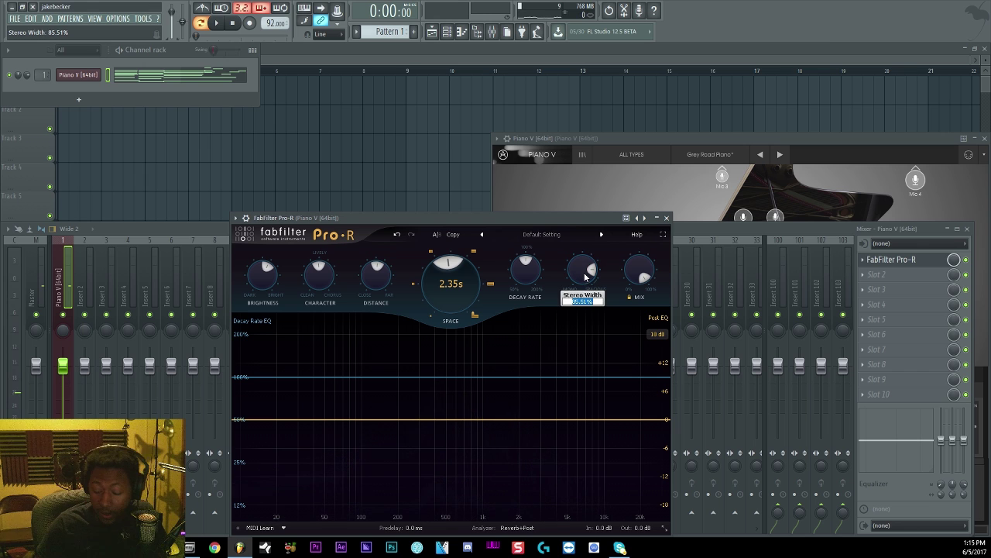
key("Return")
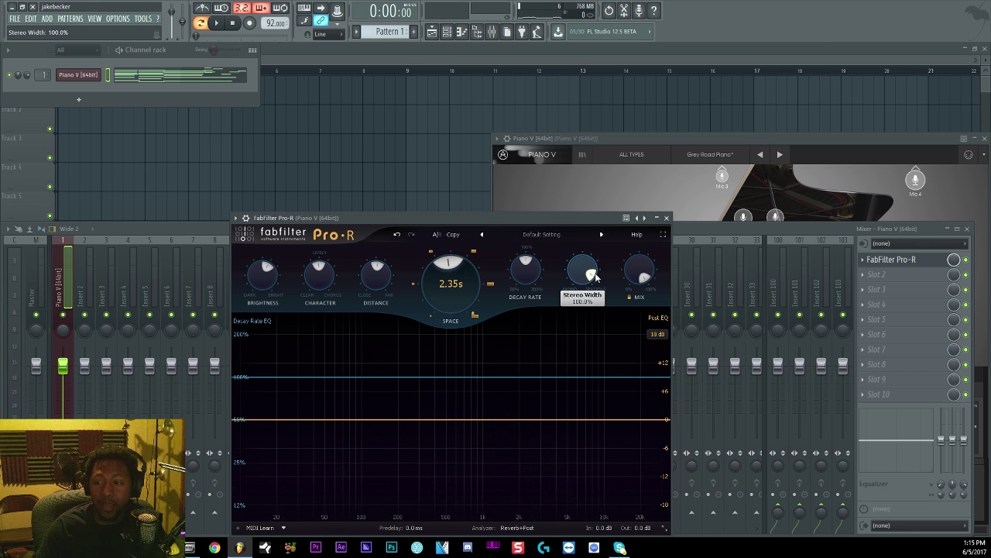
Play the pattern with Space raised to 3.35 s, Character at full Chorus, Distance at 0%, and Brightness lowered
mouse_move(627, 275)
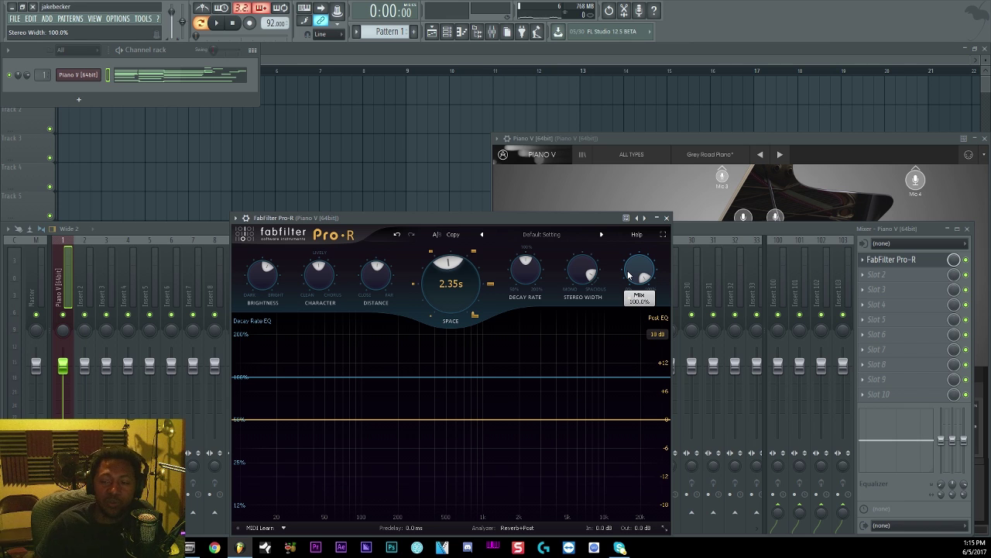
scroll(454, 275, "up", 3)
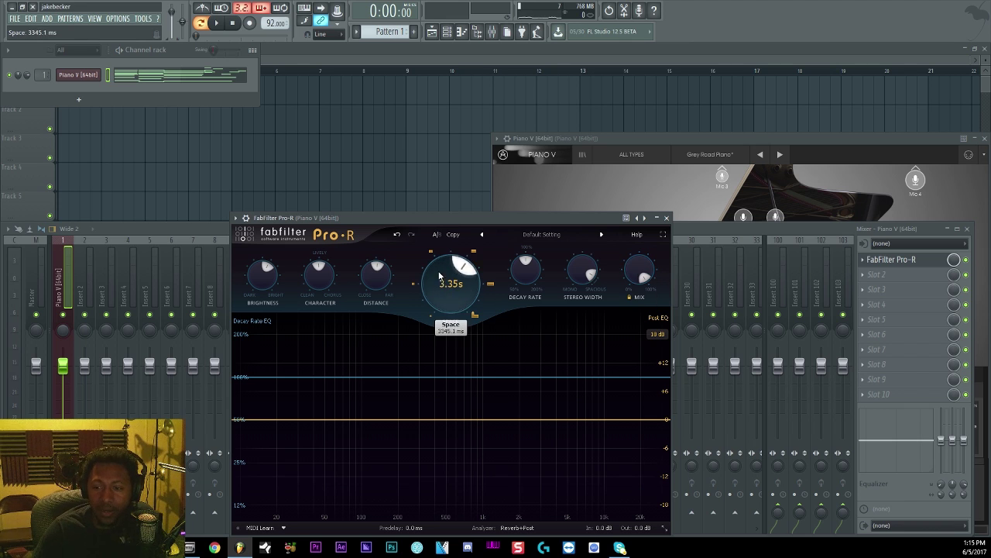
scroll(318, 275, "up", 5)
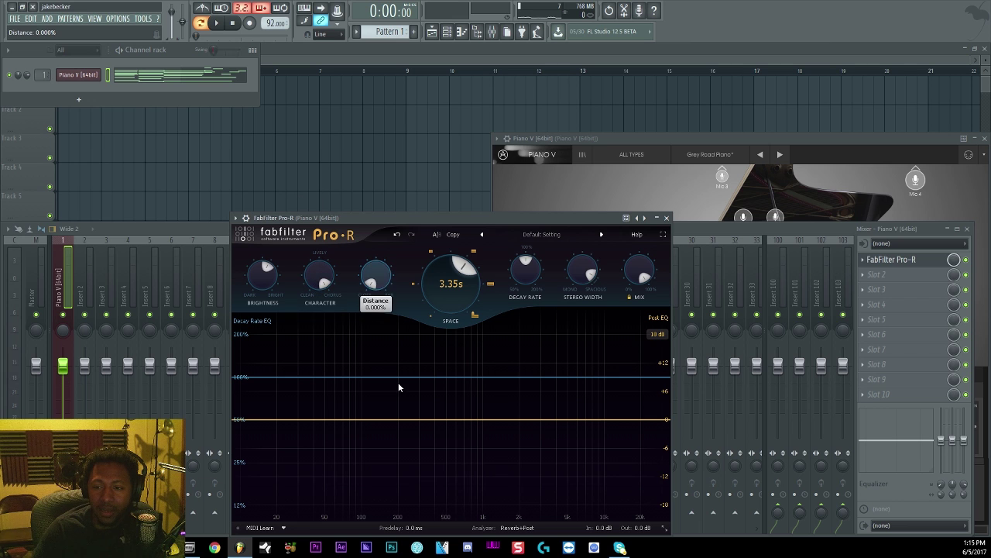
scroll(268, 294, "down", 3)
key("space")
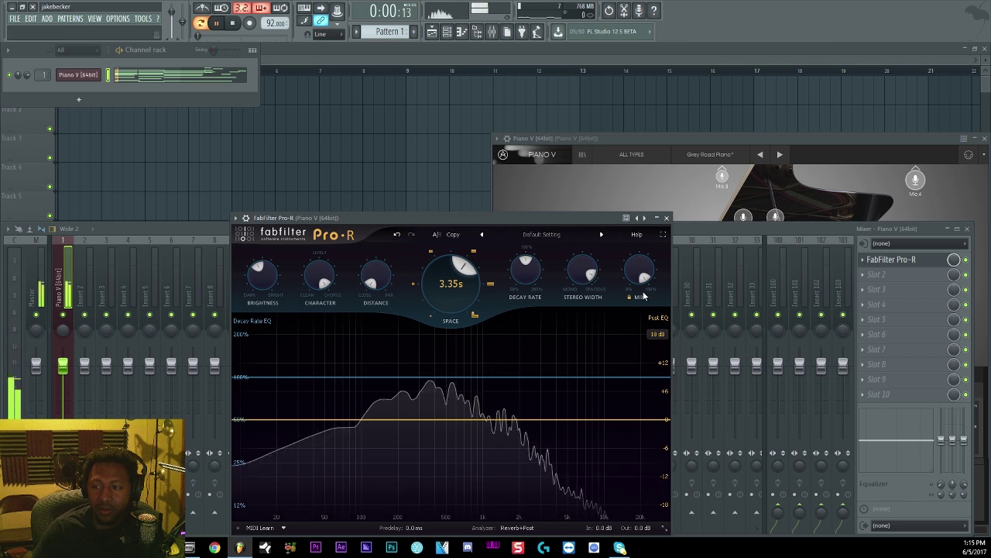
Lower Mix to 33.01% while the pattern plays, and stop playback
scroll(640, 272, "down", 4)
left_click_drag(633, 318, 619, 391)
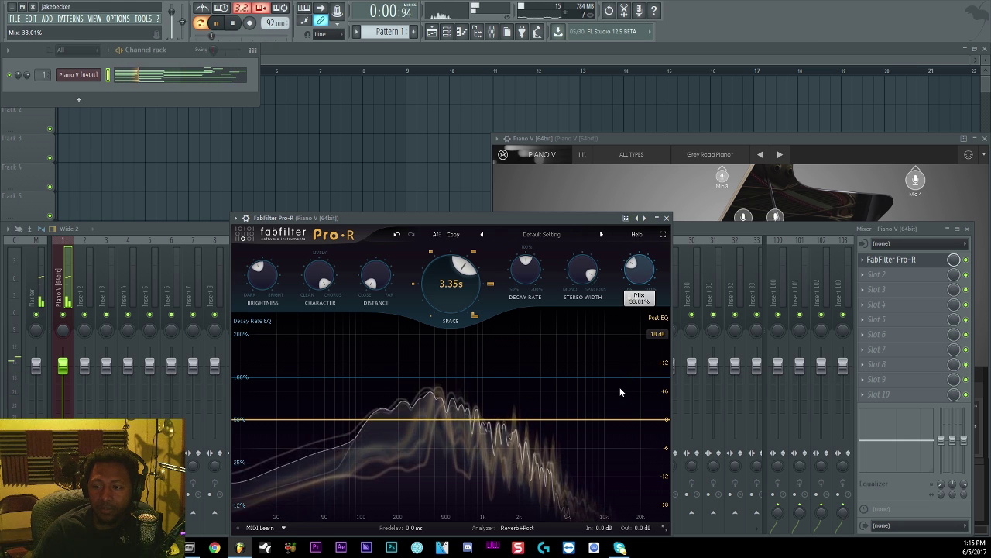
left_click(234, 24)
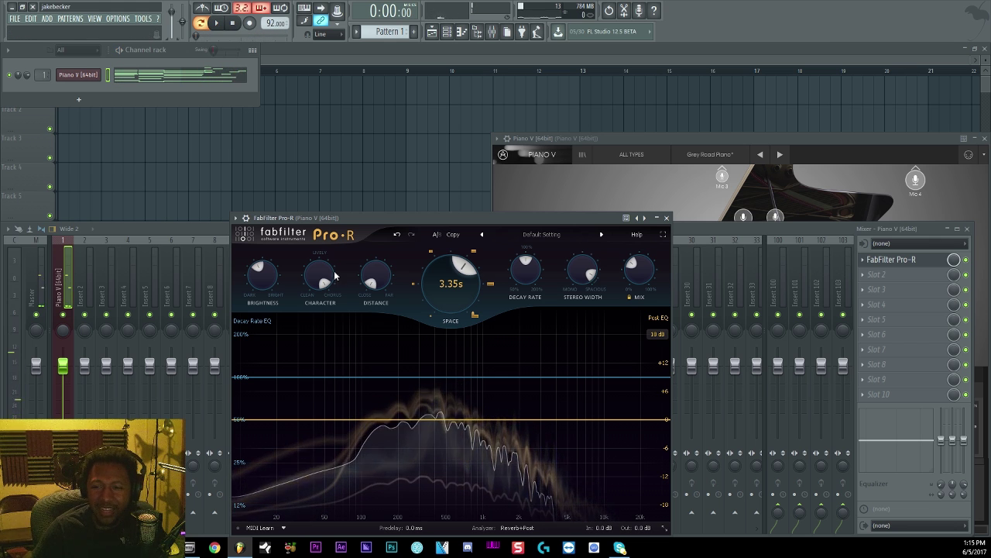
Return Mix to its maximum, set Character to 49.74%, and bring Distance and Brightness to about their midpoints
left_click_drag(652, 286, 627, 131)
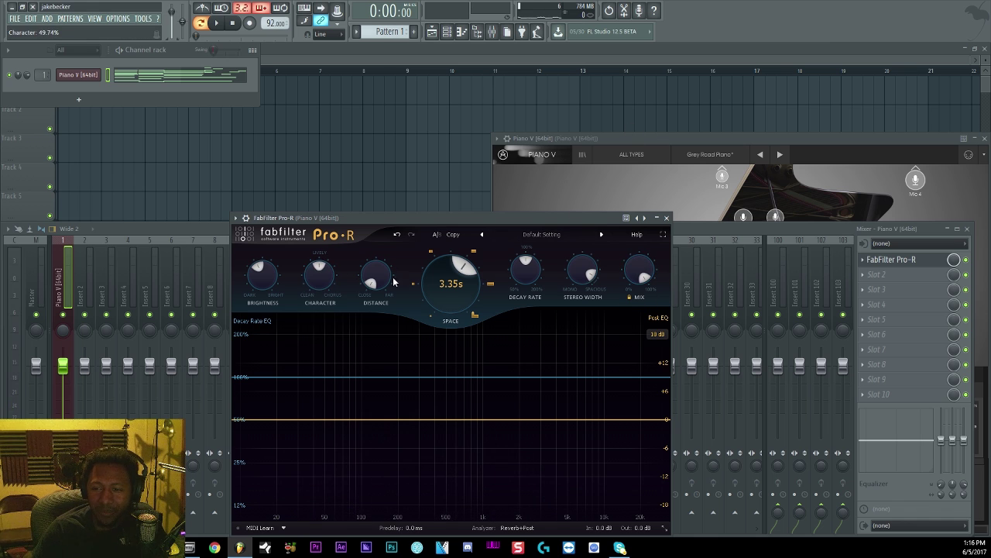
left_click_drag(375, 276, 371, 243)
left_click_drag(364, 196, 364, 198)
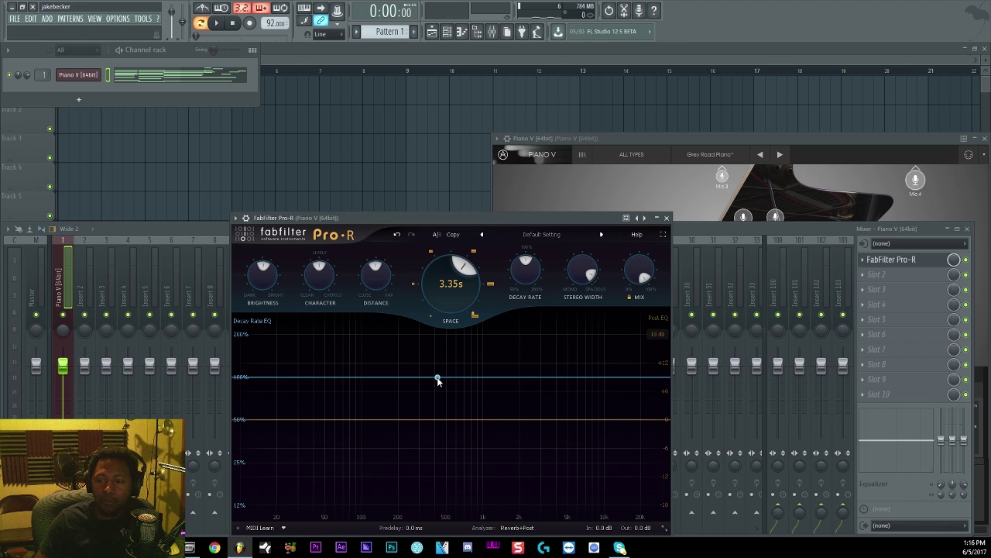
Add a Decay Rate EQ band at 1182.1 Hz and 152.0%, and cycle its shape through Low Shelf and Notch back to Bell
left_click_drag(564, 377, 491, 352)
left_click(477, 338)
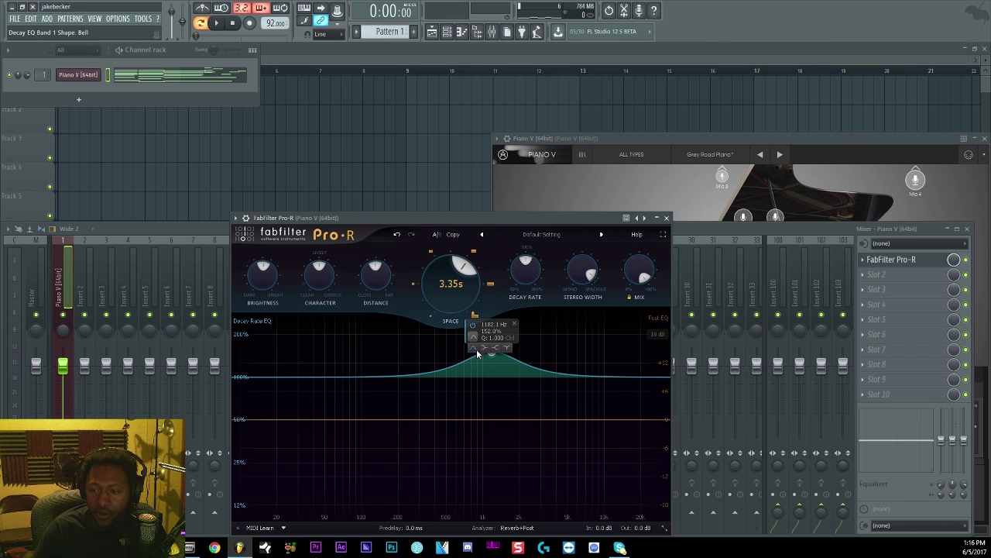
left_click(484, 347)
left_click(472, 349)
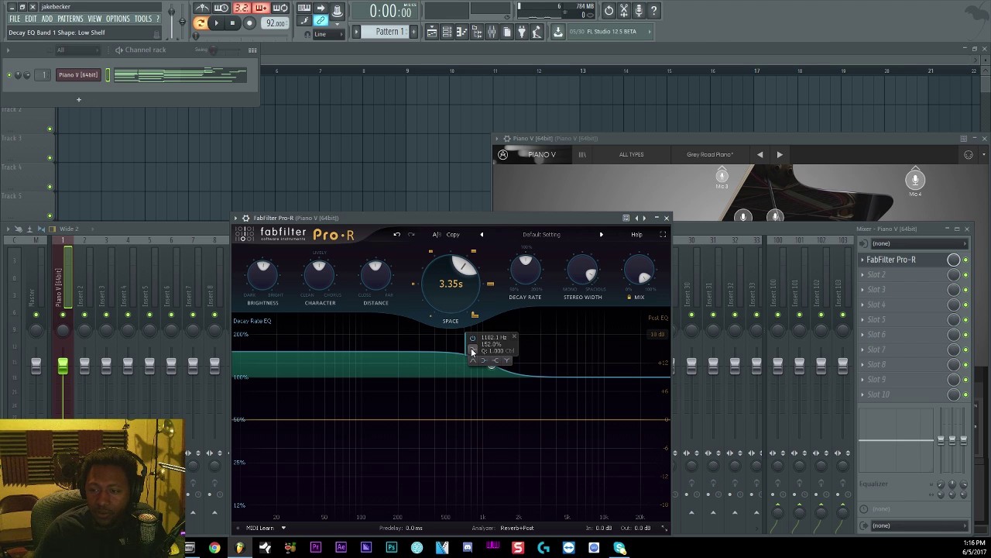
left_click(504, 361)
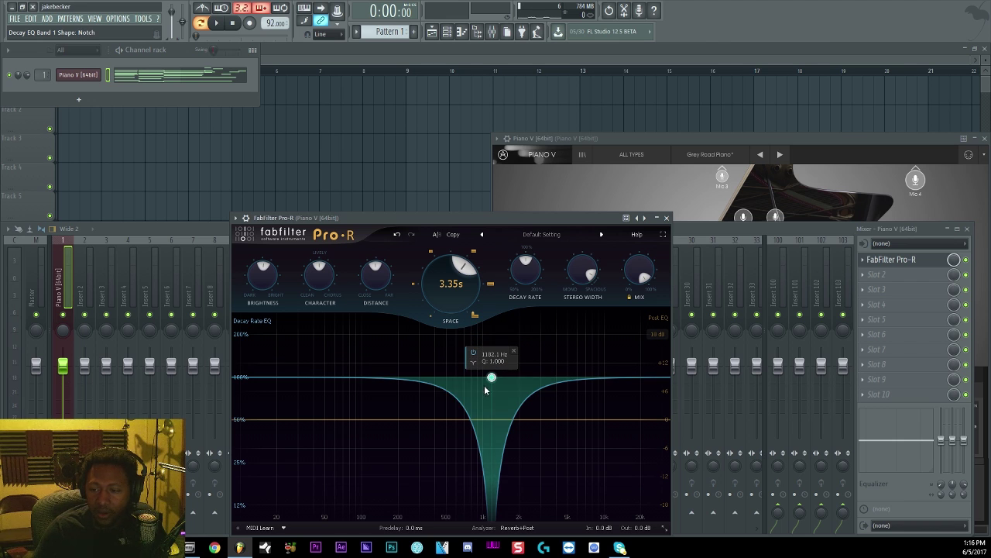
left_click(473, 362)
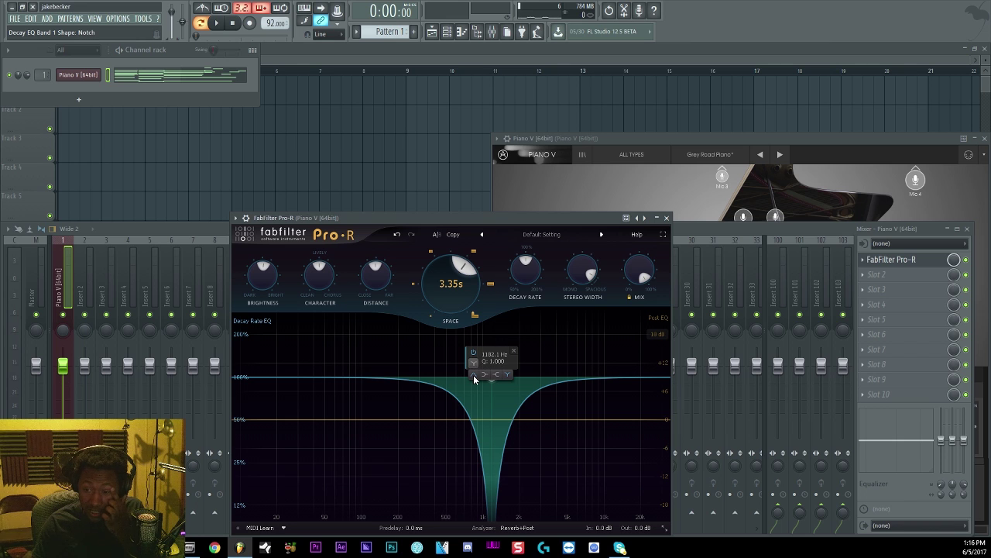
left_click(473, 374)
Move the bell band to about 768 Hz and 106%, and add a high-shelf band between 5 and 10 kHz on the decay curve
left_click_drag(492, 353, 468, 375)
mouse_move(588, 372)
left_mouse_down()
mouse_move(529, 354)
mouse_move(574, 416)
mouse_move(551, 484)
mouse_move(516, 495)
mouse_move(405, 496)
mouse_move(584, 546)
mouse_move(460, 546)
mouse_move(580, 526)
mouse_move(642, 350)
mouse_move(496, 346)
mouse_move(586, 358)
mouse_move(582, 370)
left_mouse_up()
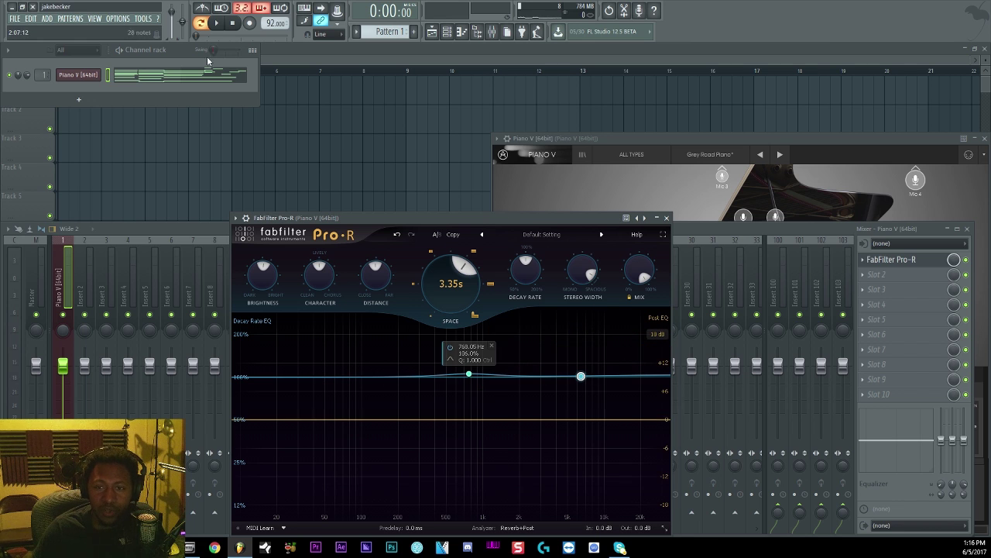
Play the pattern while reshaping the decay curve, with the bell band at 669.59 Hz and 69.75% and the high shelf at 1570.6 Hz and 127.2%
left_click(219, 23)
left_click_drag(580, 376, 512, 314)
scroll(512, 314, "down", 4)
left_click_drag(468, 374, 431, 410)
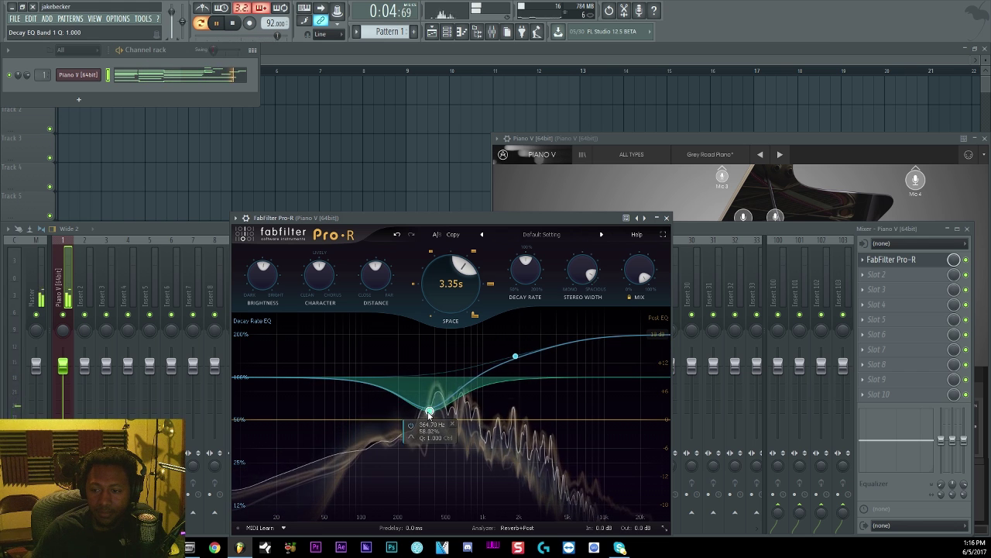
left_click_drag(517, 359, 507, 387)
left_click_drag(434, 413, 460, 400)
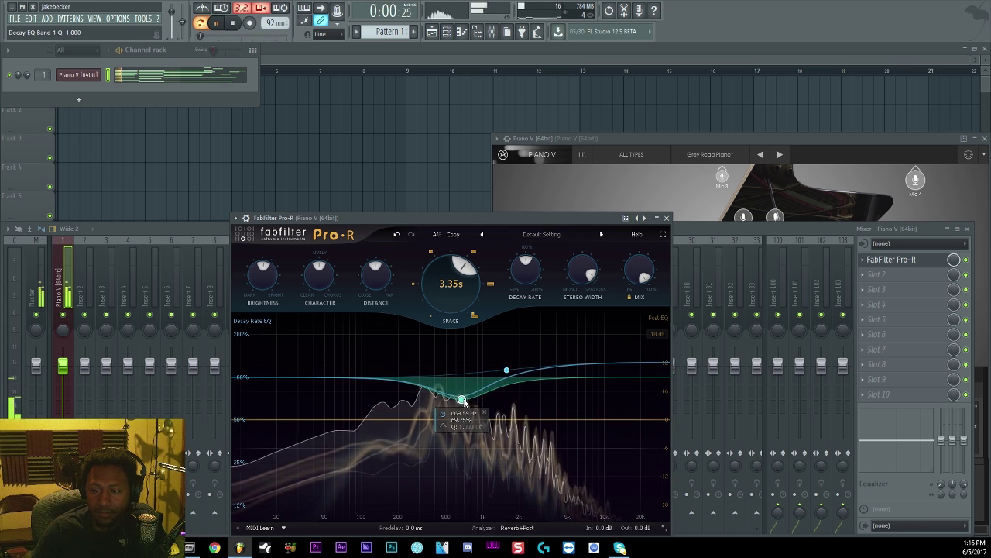
Add a low-shelf decay band at 77.535 Hz and 73.97% with Q 0.155, and set the bell band's Q to 0.753
left_click_drag(265, 381, 346, 398)
scroll(346, 398, "down", 5)
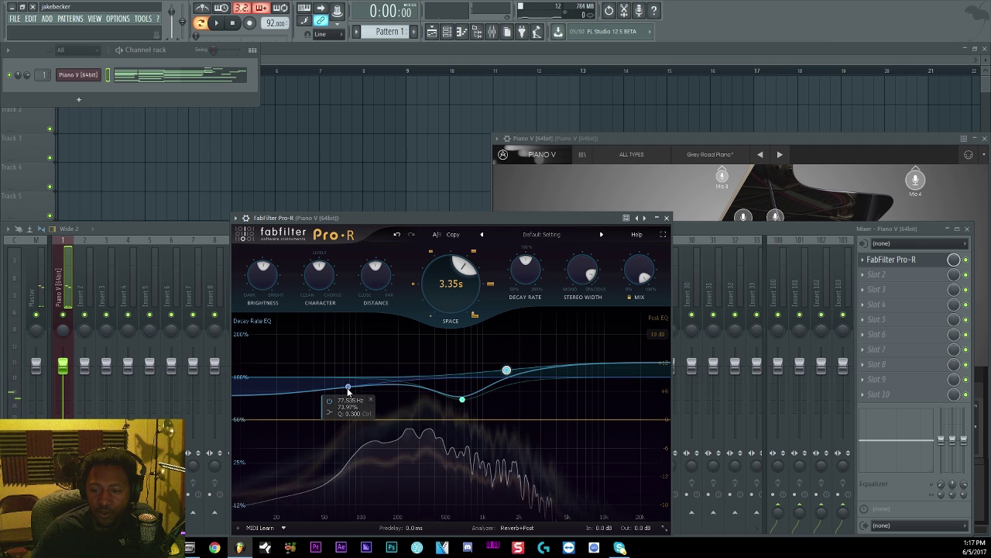
scroll(349, 390, "down", 3)
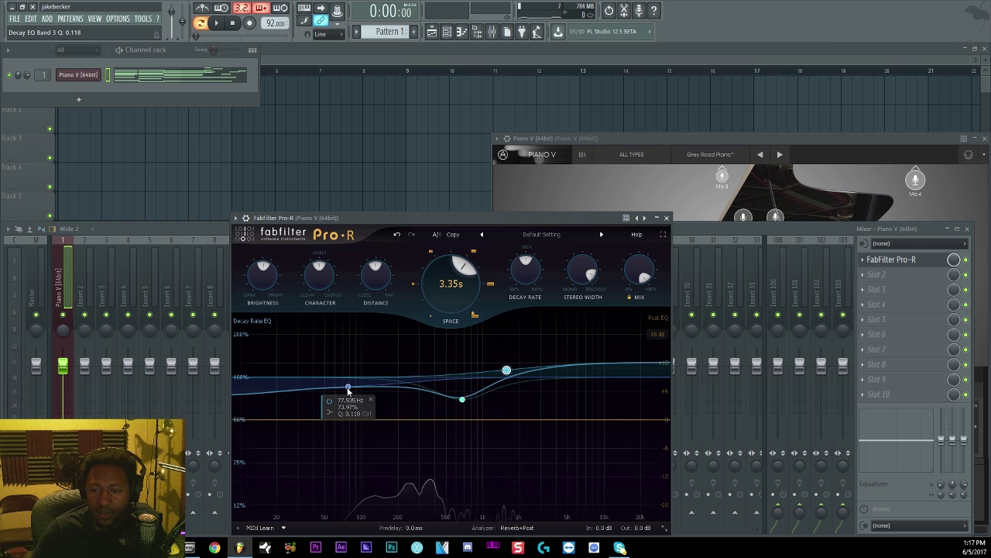
scroll(466, 403, "down", 2)
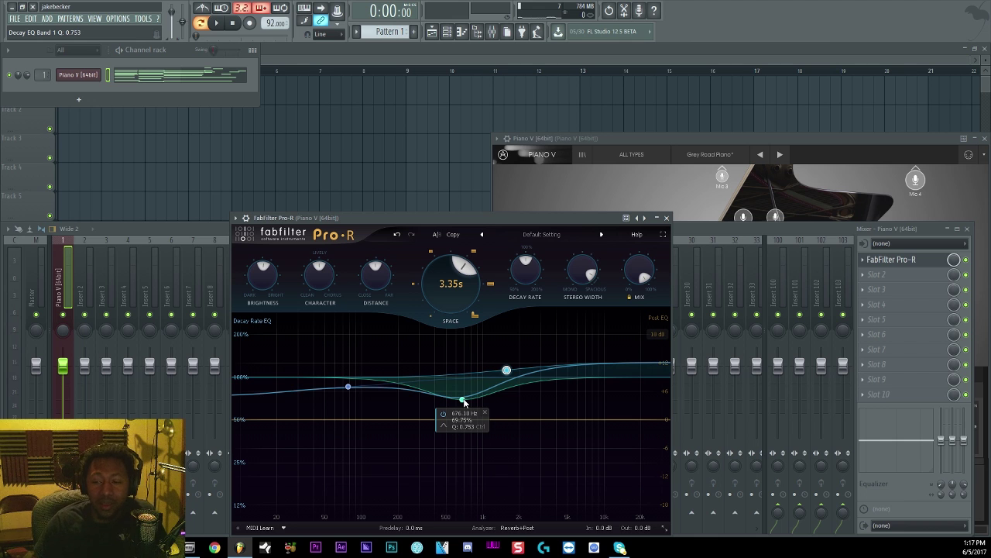
Add a 12 dB/oct Low Cut band to the Post EQ and move it to 149.50 Hz while the pattern plays
left_click(305, 420)
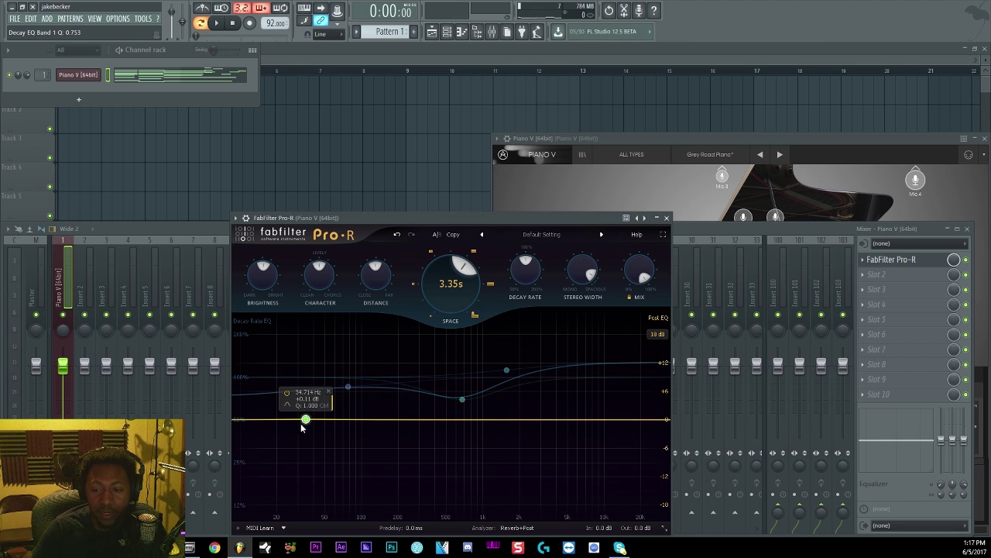
left_click(299, 416)
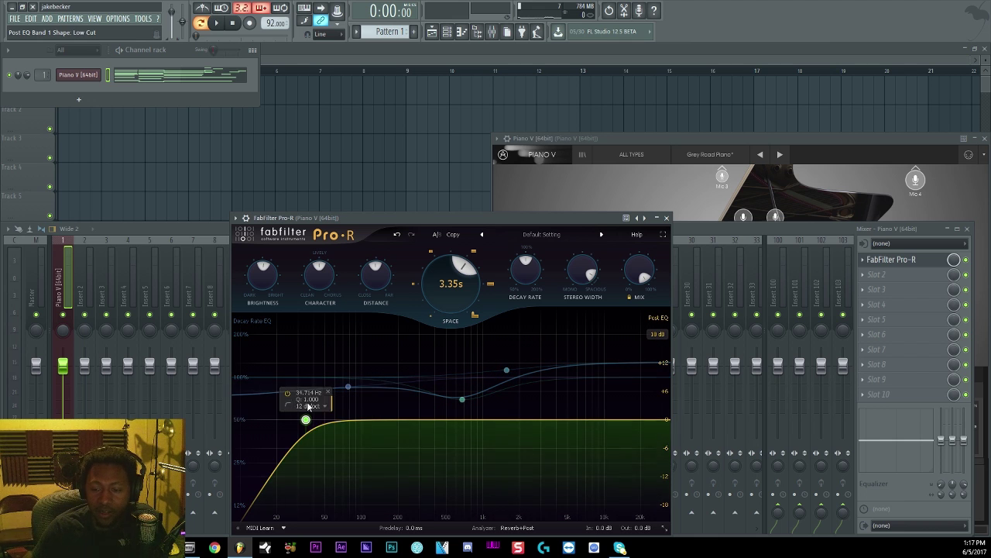
left_click(217, 23)
left_click_drag(306, 420, 385, 419)
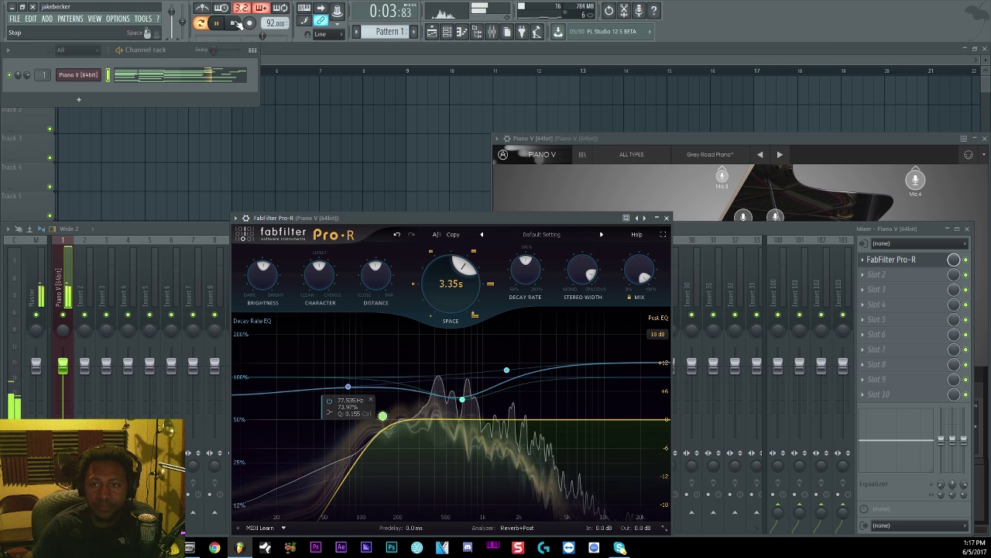
left_click(237, 24)
Remove the Low Cut band from the Post EQ
mouse_move(385, 410)
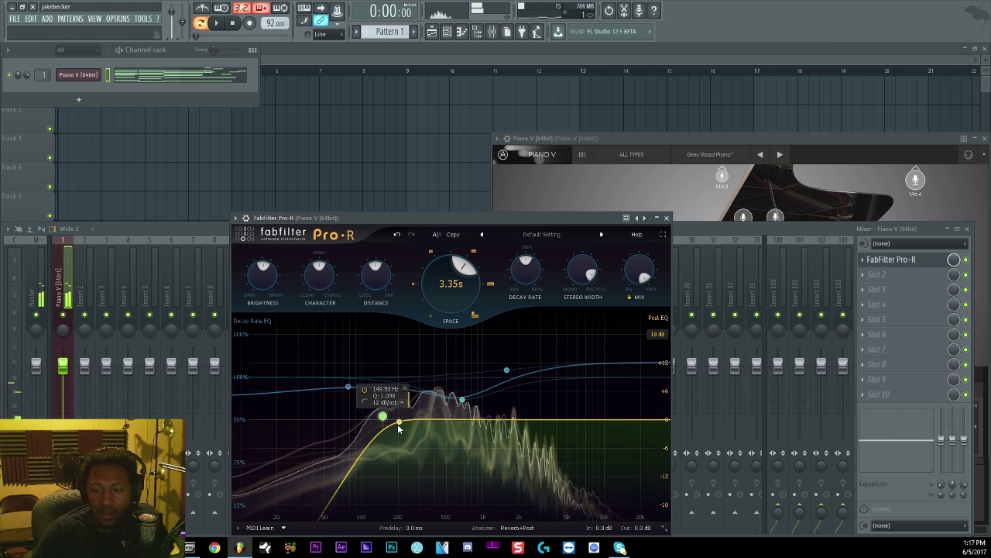
left_click(405, 390)
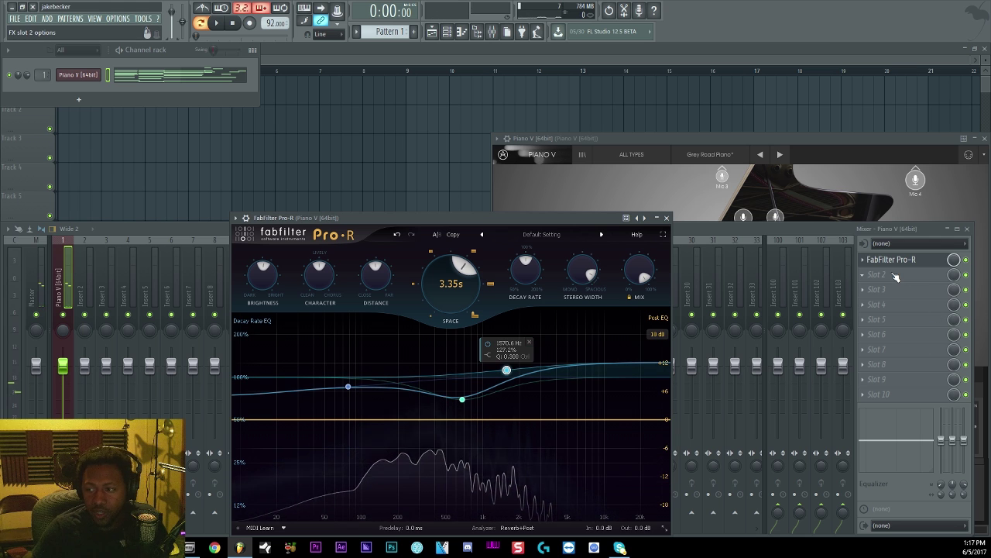
Review the display range and analyzer mode options, keeping the range at 18 dB and the analyzer on Reverb+Post
mouse_move(368, 438)
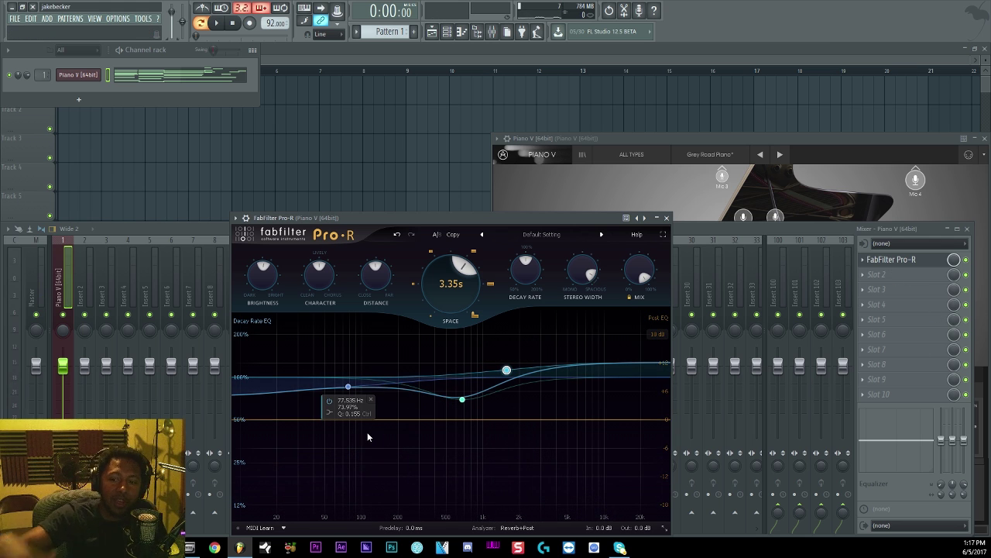
left_click(658, 334)
left_click(662, 347)
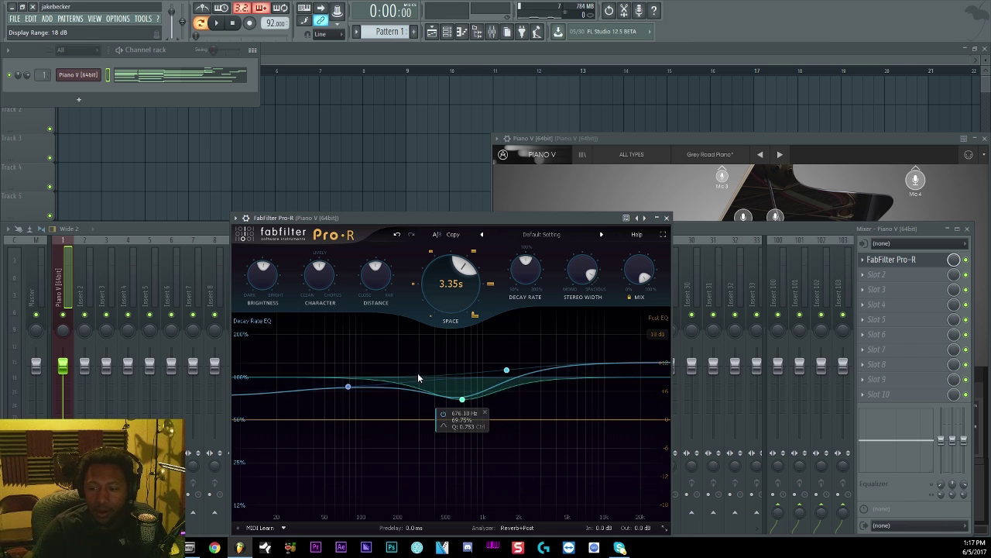
left_click(515, 527)
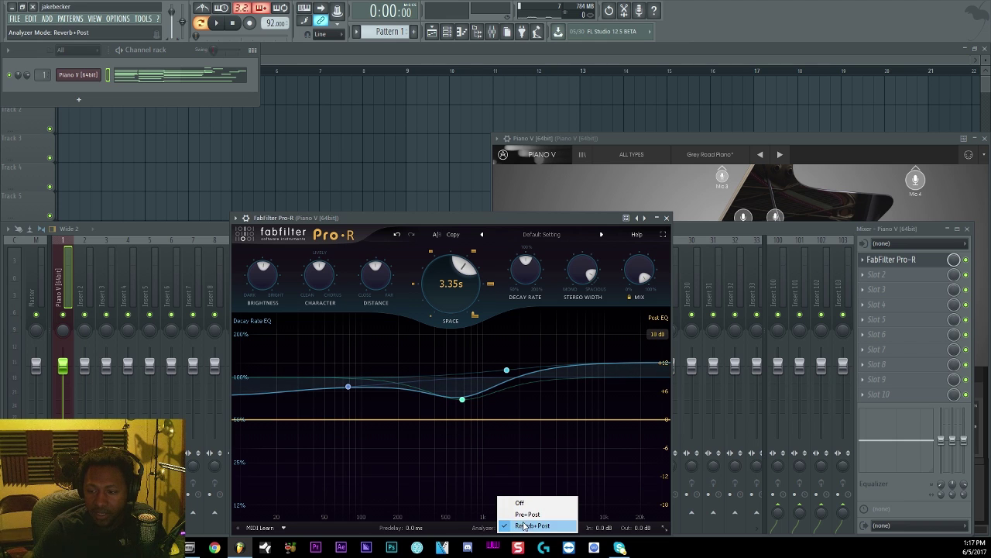
left_click(532, 525)
Examine the predelay control and the input and output level controls without changing them
mouse_move(404, 533)
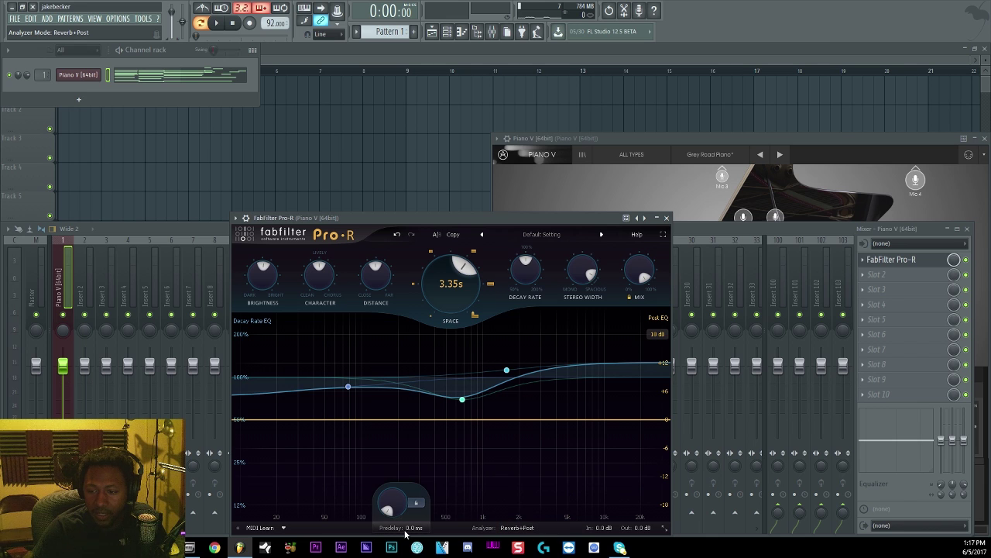
mouse_move(397, 499)
mouse_move(606, 530)
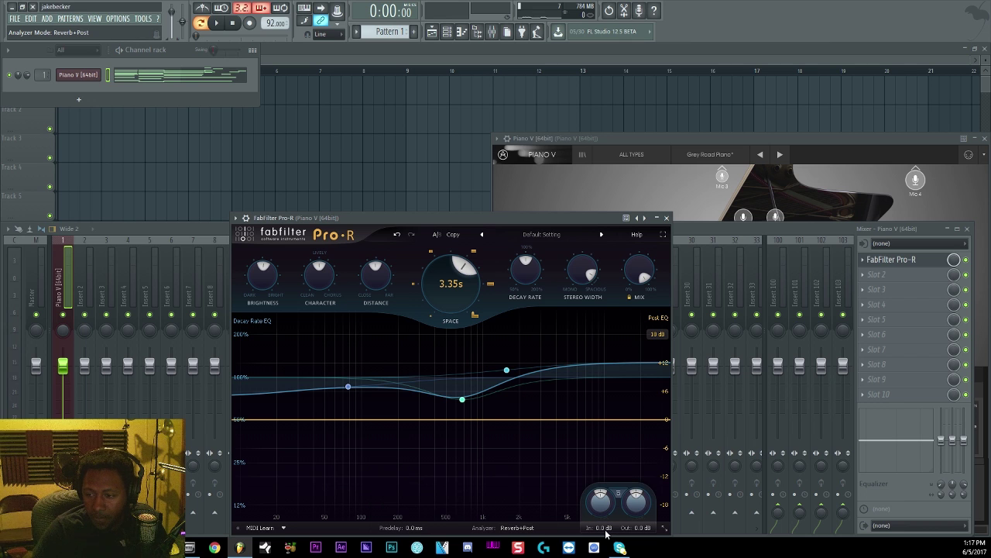
Enlarge the Pro-R interface to Large and on to Extra Large, and reposition its window so the whole interface fits on screen
left_click(663, 528)
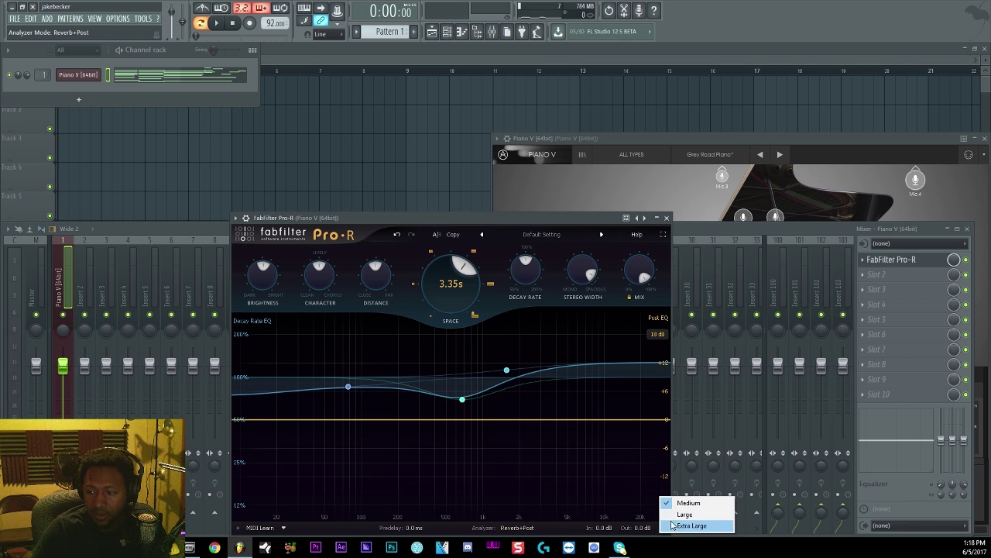
left_click(679, 515)
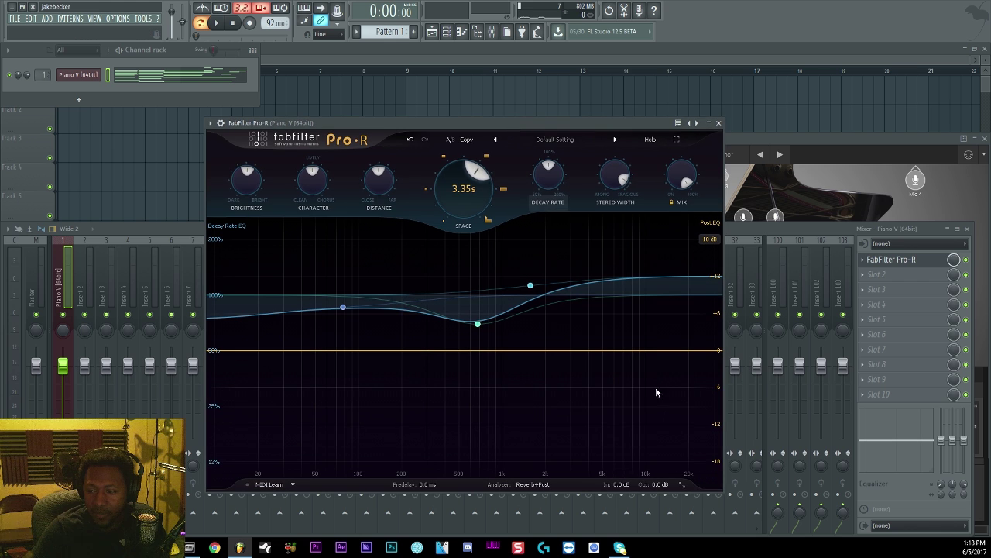
left_click(685, 486)
left_click(711, 521)
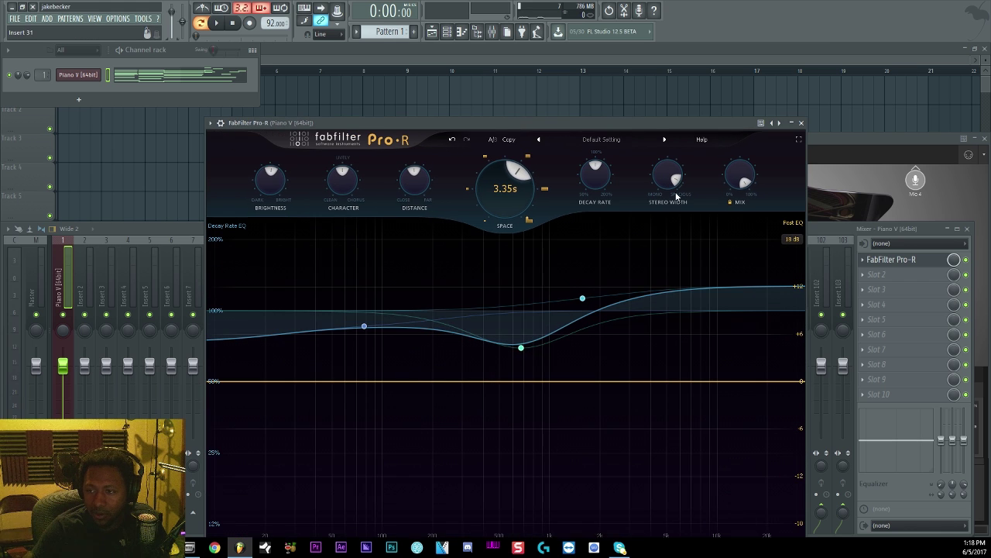
left_click_drag(597, 126, 563, 109)
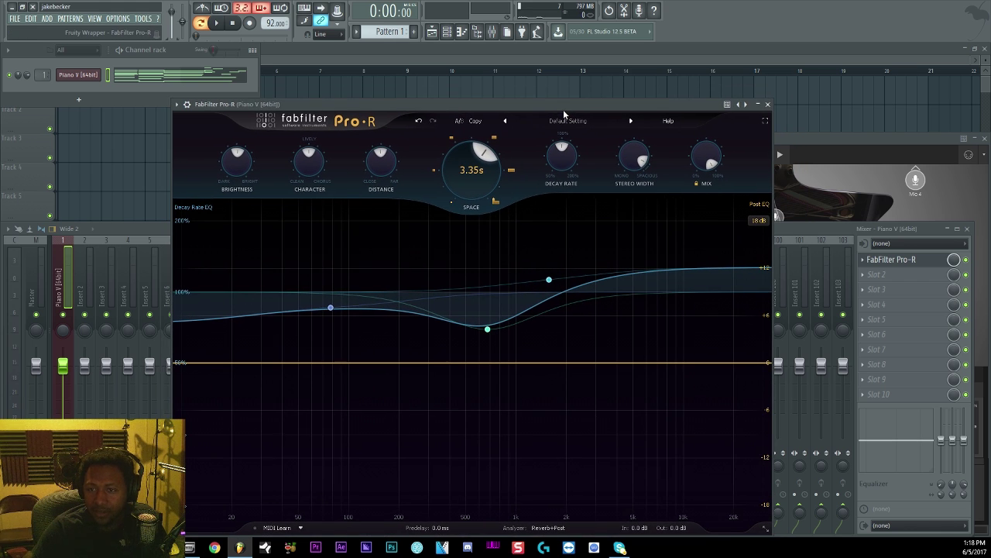
left_click_drag(544, 111, 588, 106)
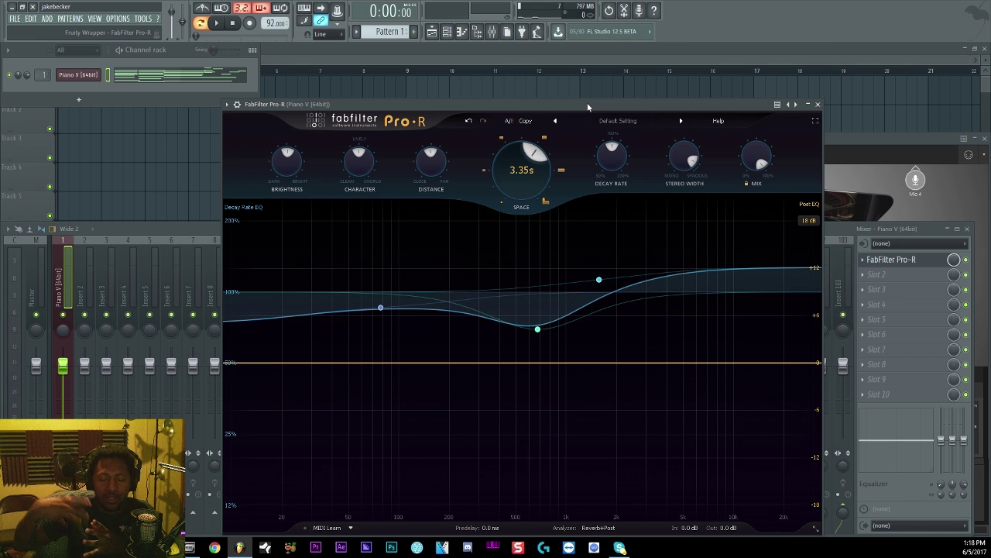
Review the MIDI Learn options and close them without choosing any
mouse_move(402, 334)
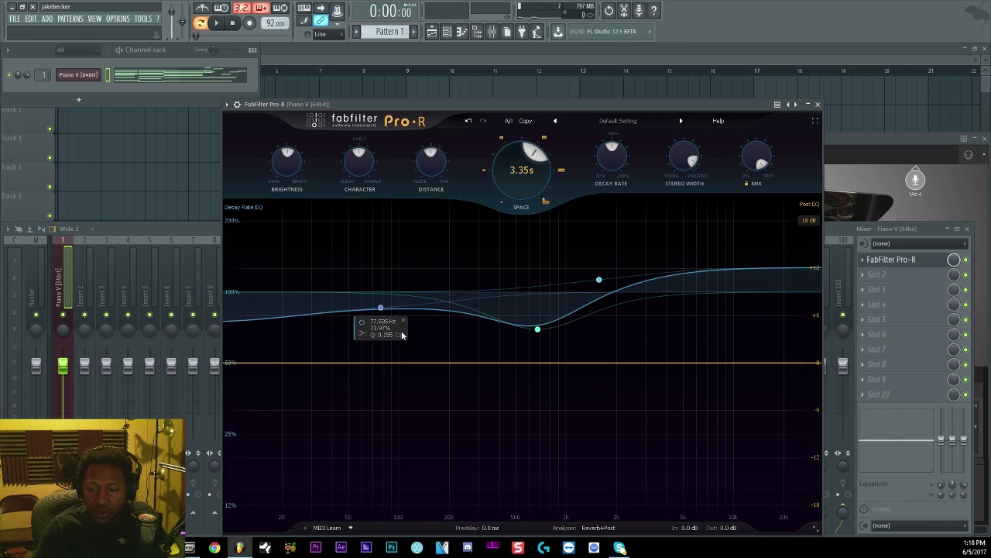
left_click(350, 528)
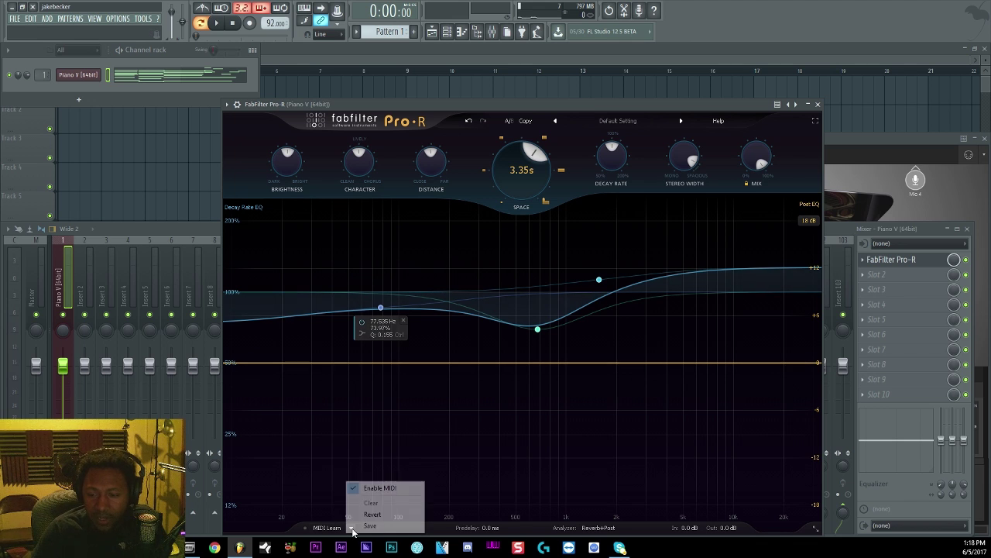
left_click(447, 532)
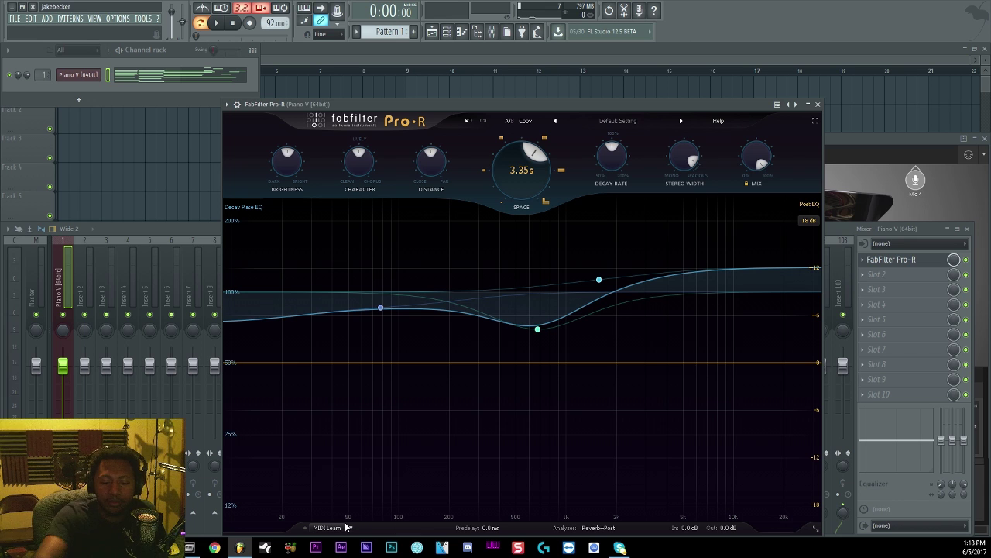